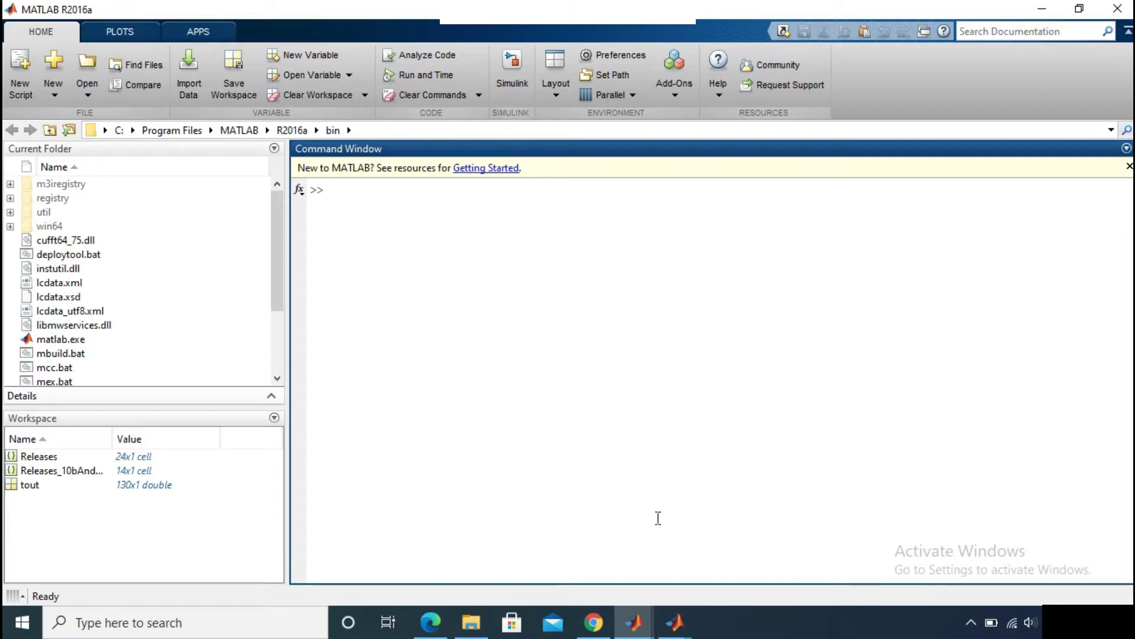
Step: Bring the threephase180 Simulink model window to the front from the MATLAB taskbar icon
{"action": "left_click", "coordinate": [634, 622]}
{"action": "left_click", "coordinate": [781, 568]}
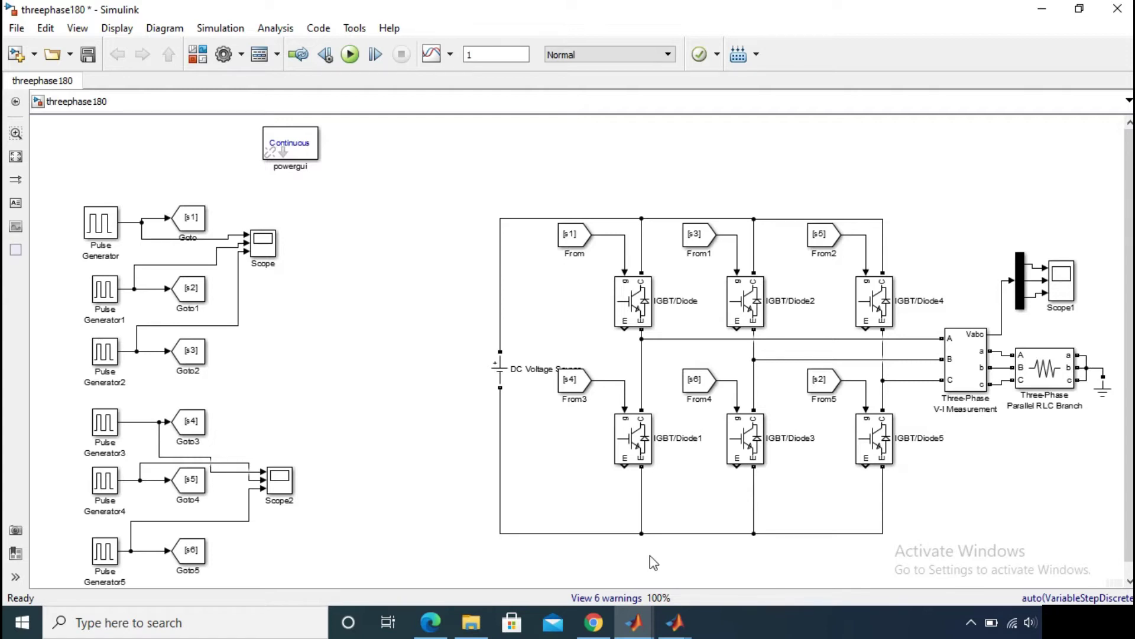
Step: Change the first Pulse Generator's pulse width from 50 to 100/3 percent
{"action": "double_click", "coordinate": [101, 223]}
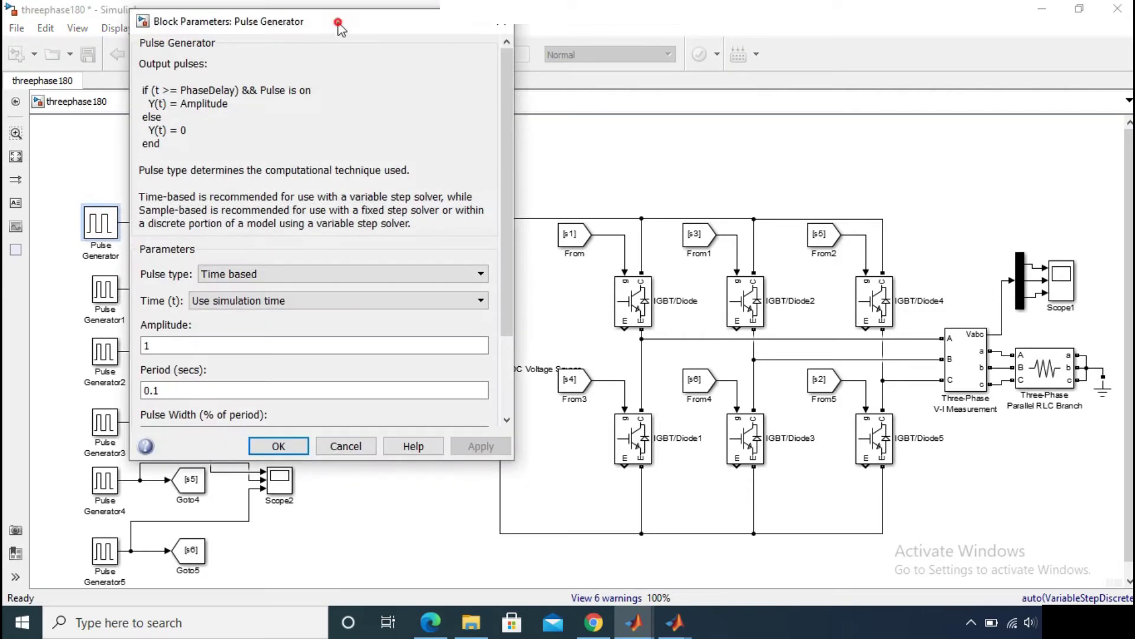
{"action": "left_click_drag", "start_coordinate": [343, 21], "coordinate": [366, 108]}
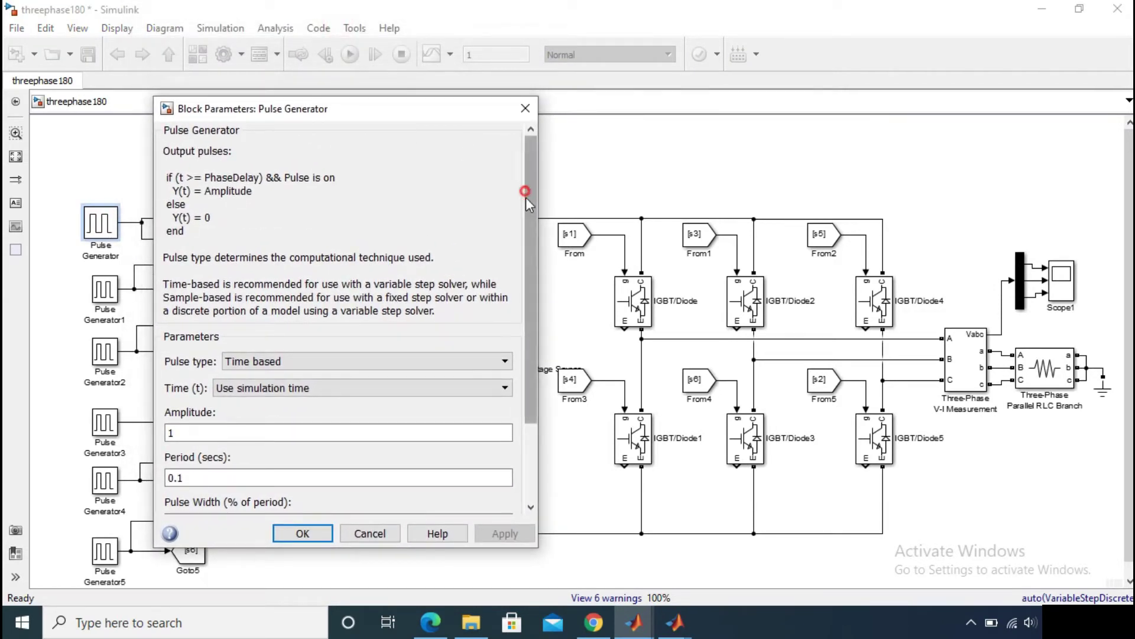
{"action": "left_click_drag", "start_coordinate": [526, 197], "coordinate": [526, 273]}
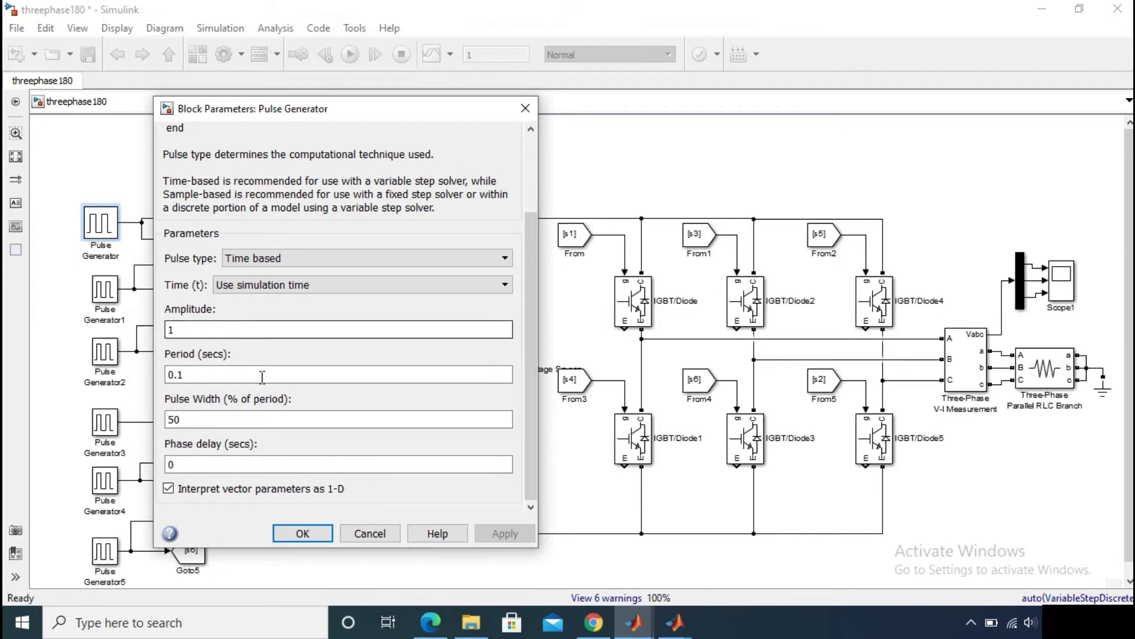
{"action": "double_click", "coordinate": [200, 422]}
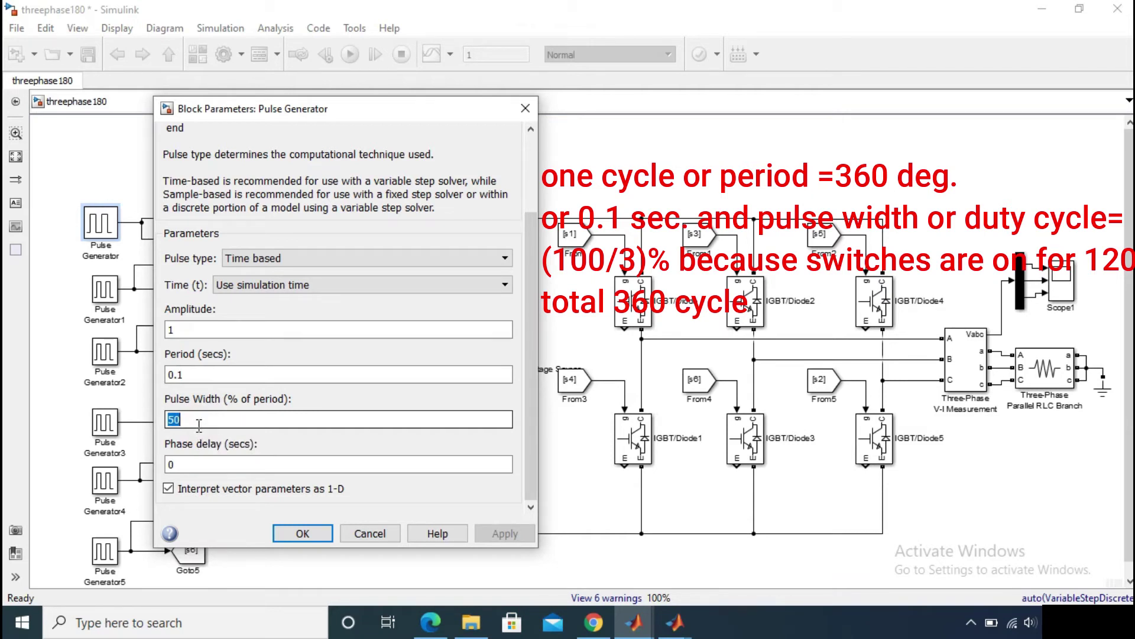
{"action": "type", "text": "100/3"}
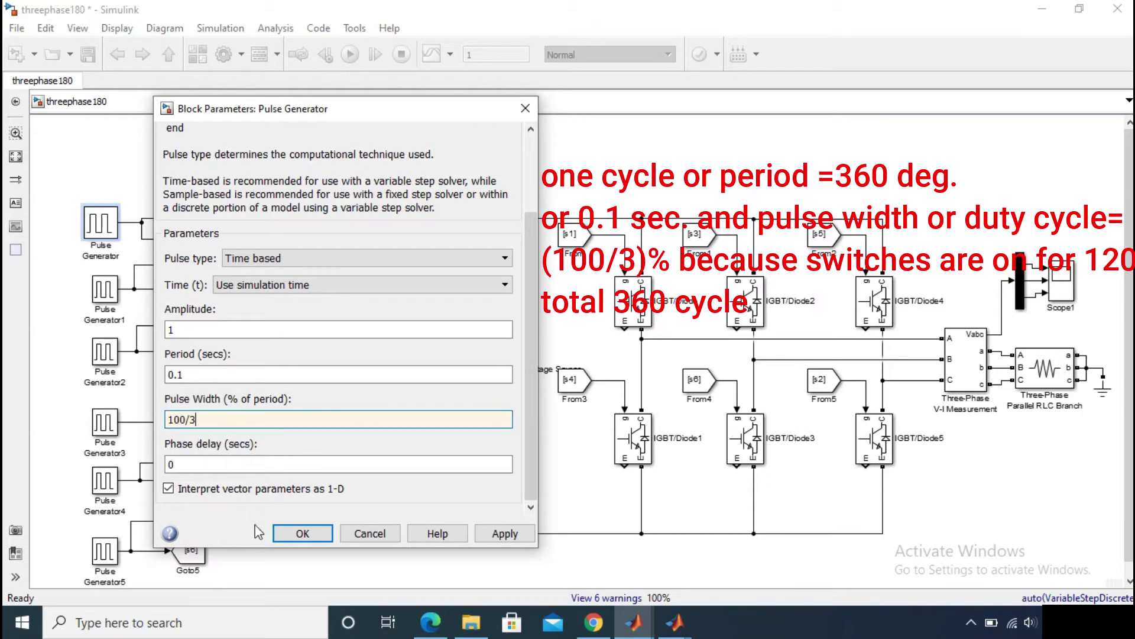
{"action": "left_click", "coordinate": [284, 534]}
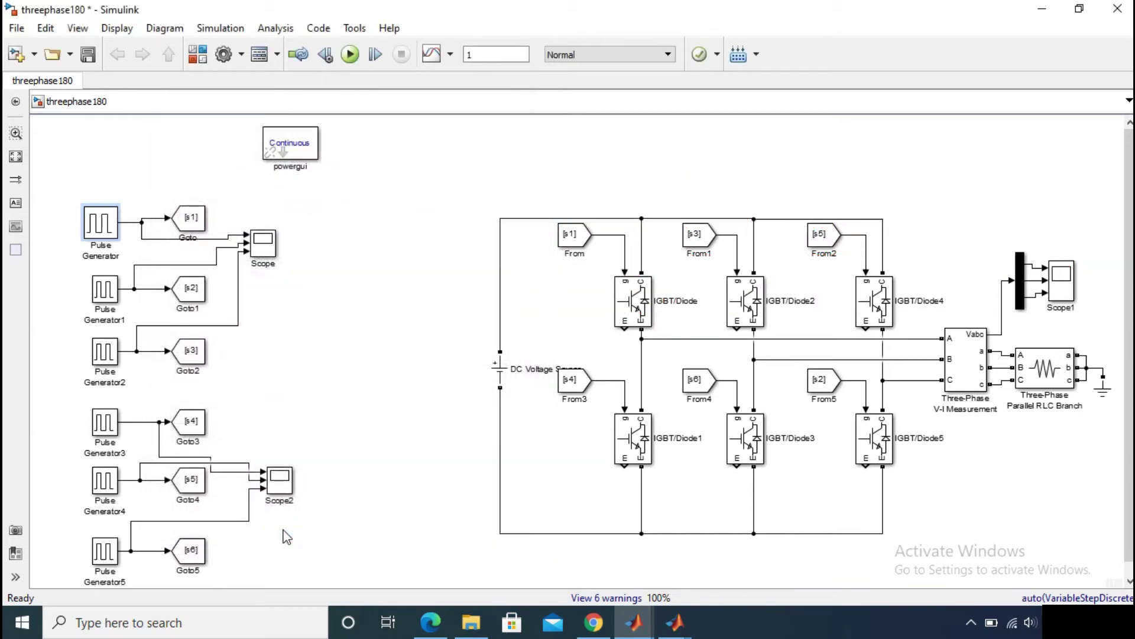
Step: Set Pulse Generator1's pulse width to 100/3 percent and confirm it
{"action": "double_click", "coordinate": [104, 289]}
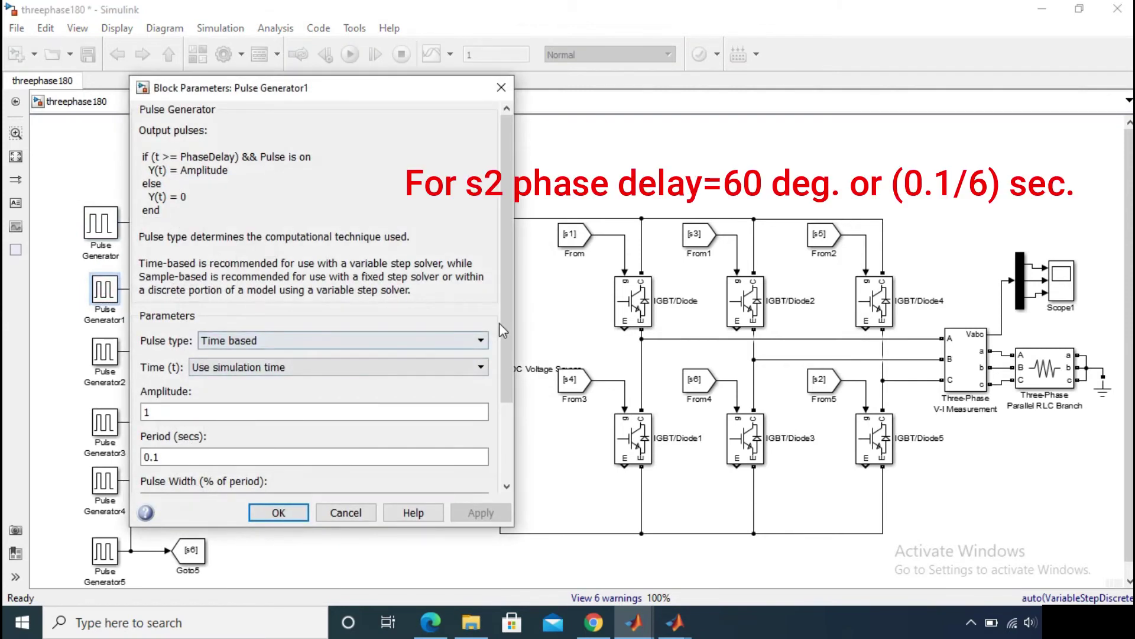
{"action": "scroll", "coordinate": [505, 360], "scroll_direction": "down", "scroll_amount": 3}
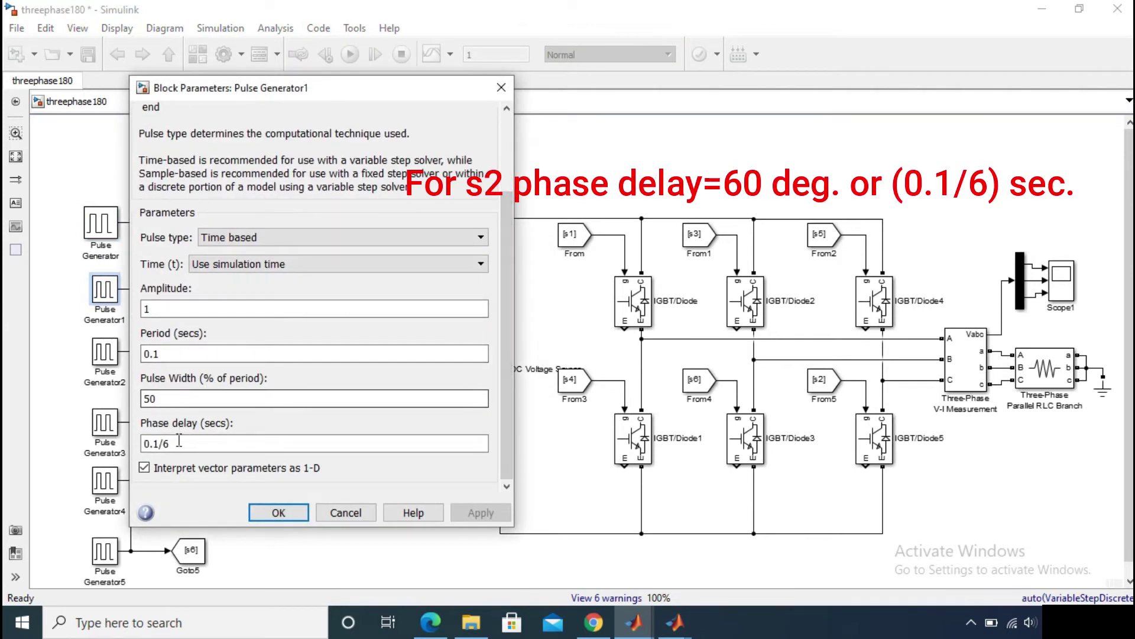
{"action": "double_click", "coordinate": [177, 395]}
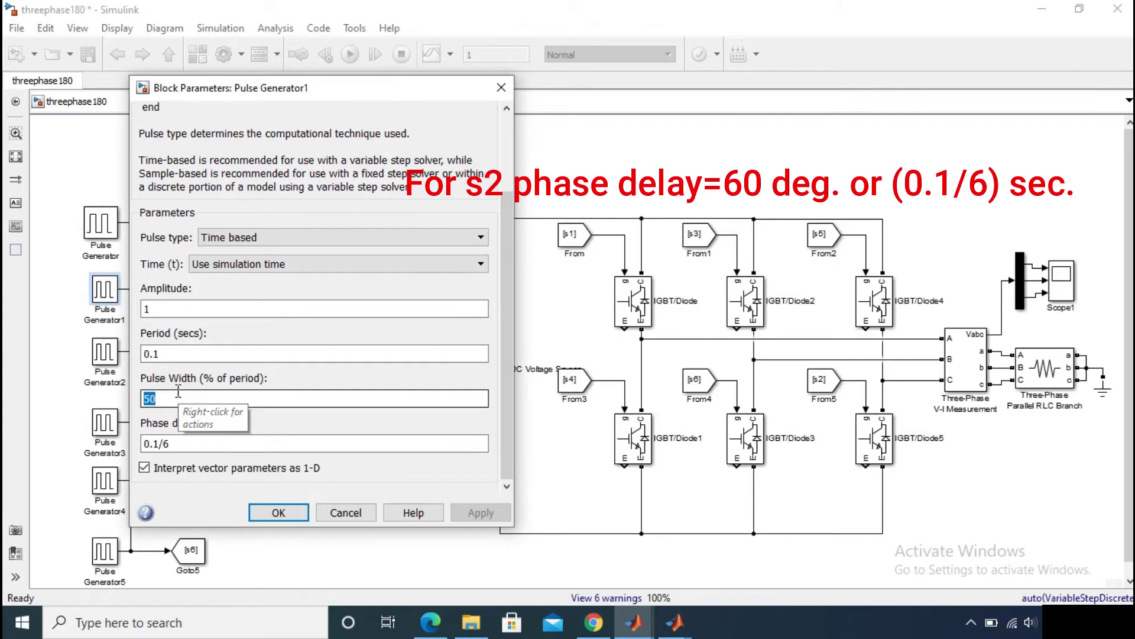
{"action": "type", "text": "100/3"}
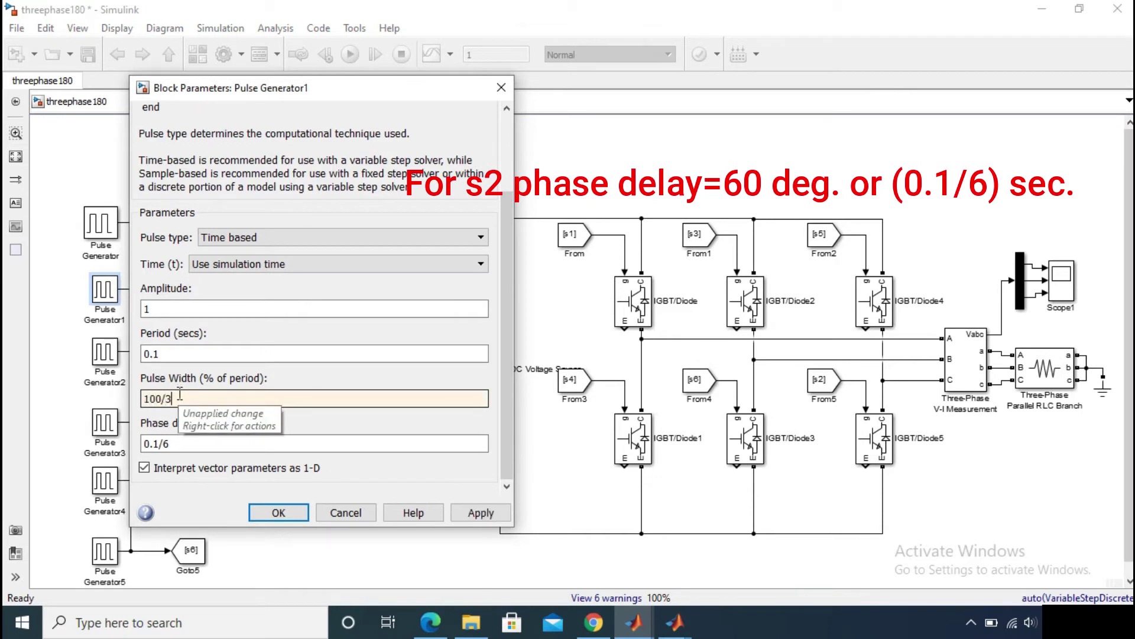
{"action": "left_click", "coordinate": [260, 515]}
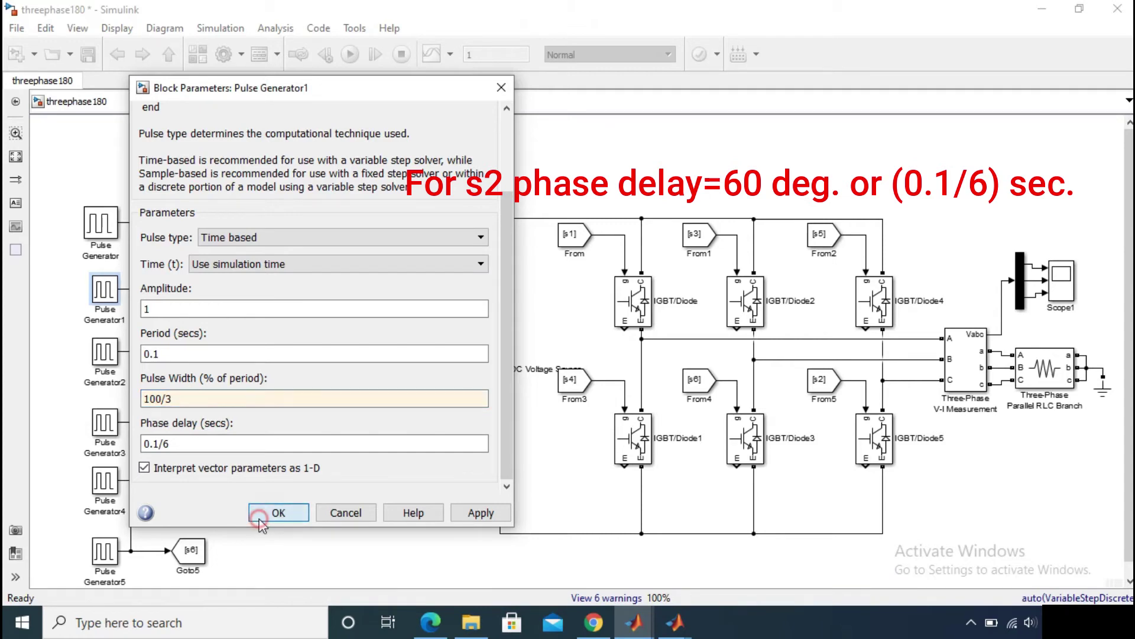
Step: Enter 100/3 as Pulse Generator2's pulse width in place of 50
{"action": "left_click", "coordinate": [110, 351]}
{"action": "double_click", "coordinate": [105, 352]}
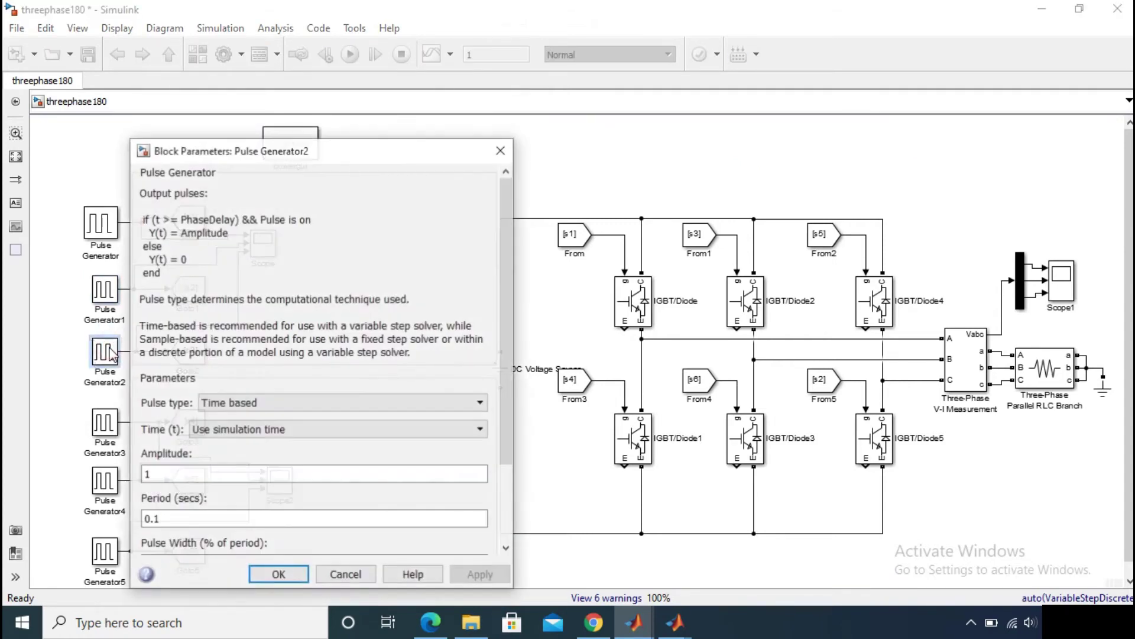
{"action": "scroll", "coordinate": [511, 307], "scroll_direction": "down", "scroll_amount": 2}
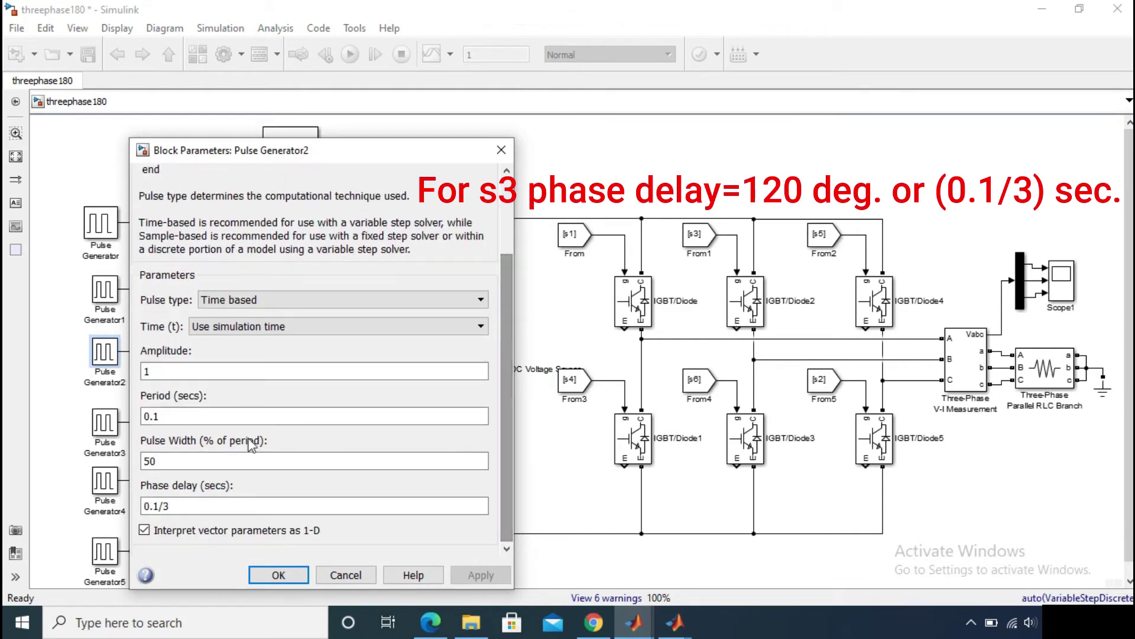
{"action": "double_click", "coordinate": [209, 462]}
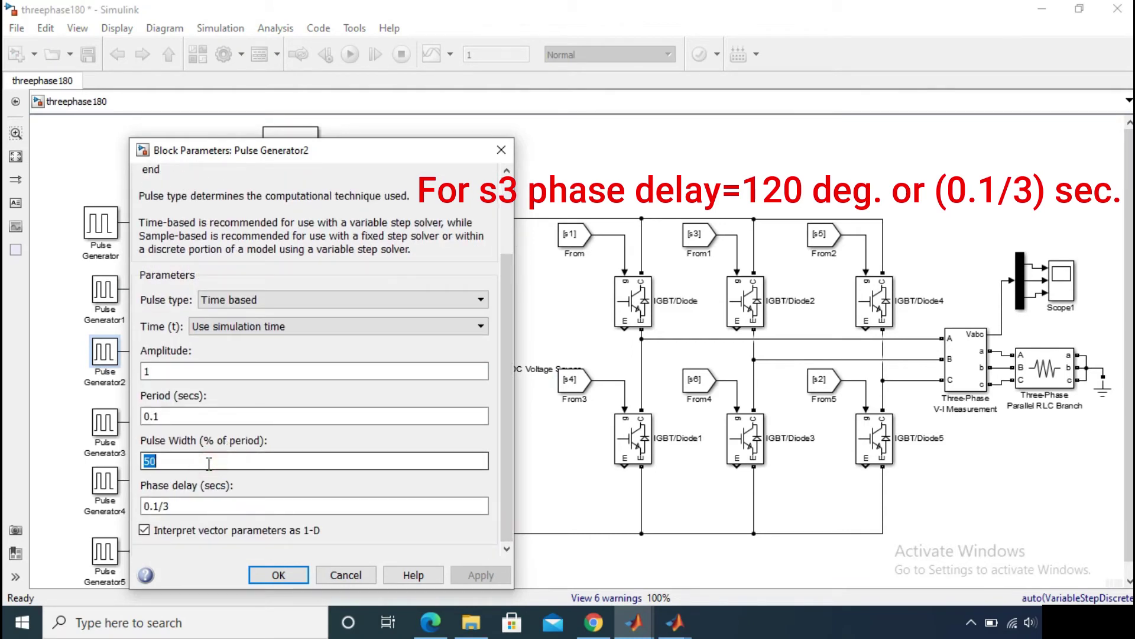
{"action": "type", "text": "100"}
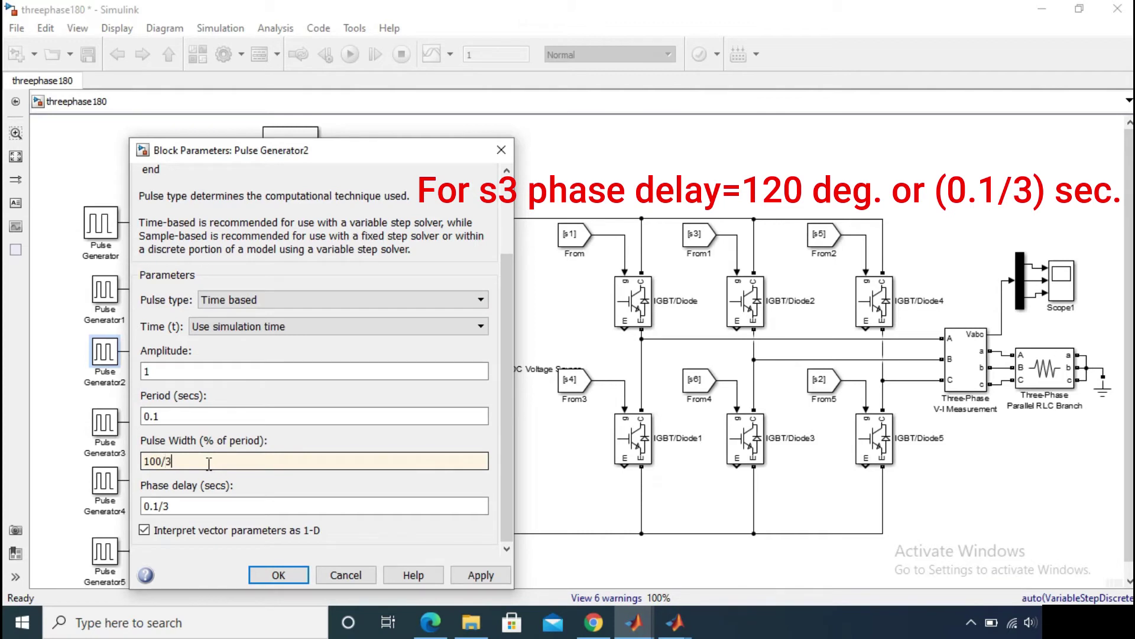
{"action": "type", "text": "/3"}
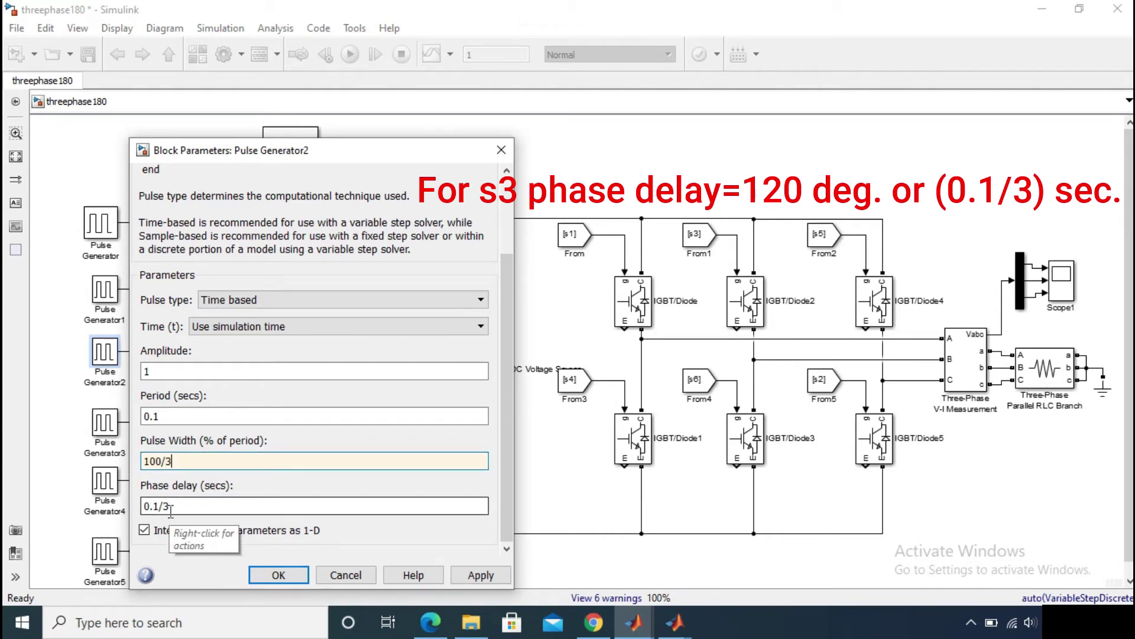
Step: Confirm Pulse Generator2, then set Pulse Generator3's pulse width to 100/3 percent
{"action": "left_click", "coordinate": [287, 575]}
{"action": "left_click", "coordinate": [99, 430]}
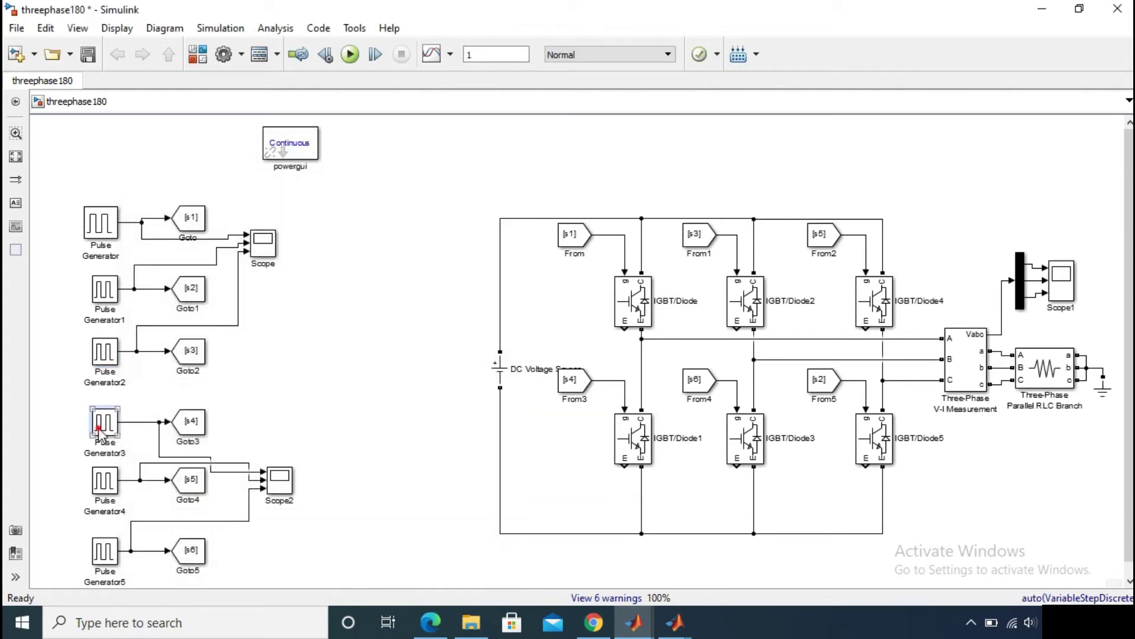
{"action": "double_click", "coordinate": [99, 430]}
{"action": "scroll", "coordinate": [482, 509], "scroll_direction": "down", "scroll_amount": 3}
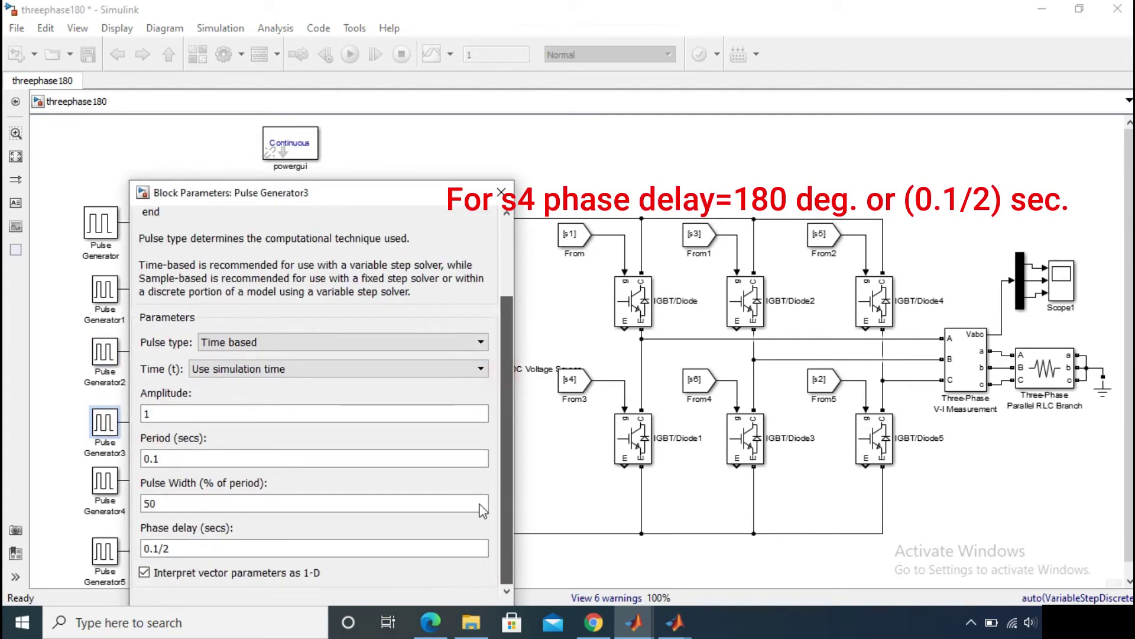
{"action": "left_click_drag", "start_coordinate": [342, 200], "coordinate": [330, 147]}
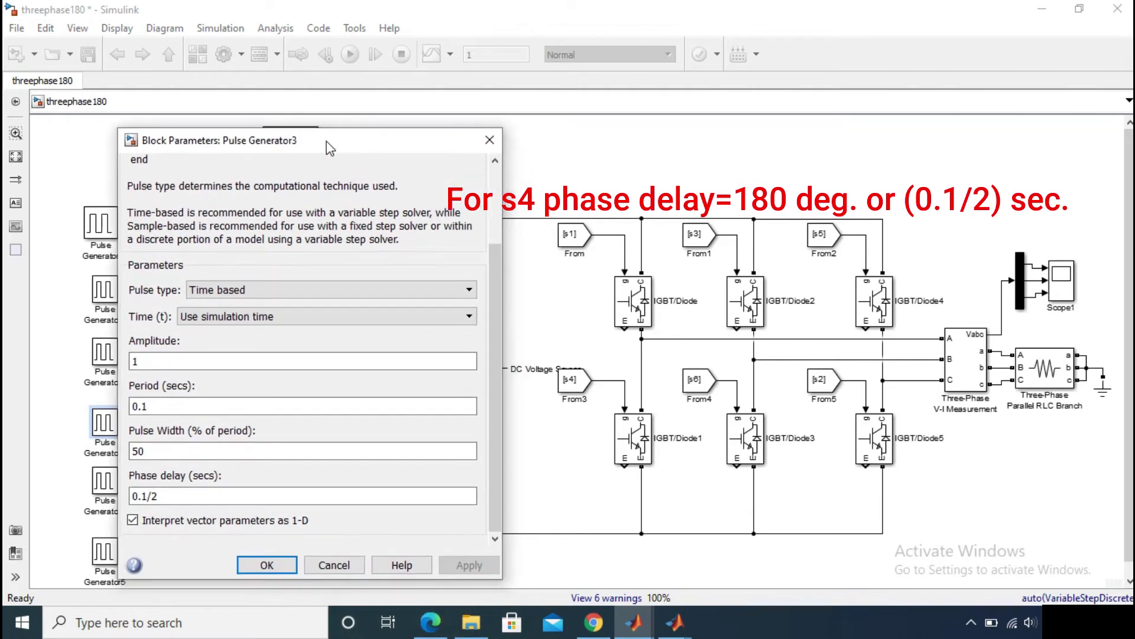
{"action": "double_click", "coordinate": [173, 451]}
{"action": "type", "text": "1"}
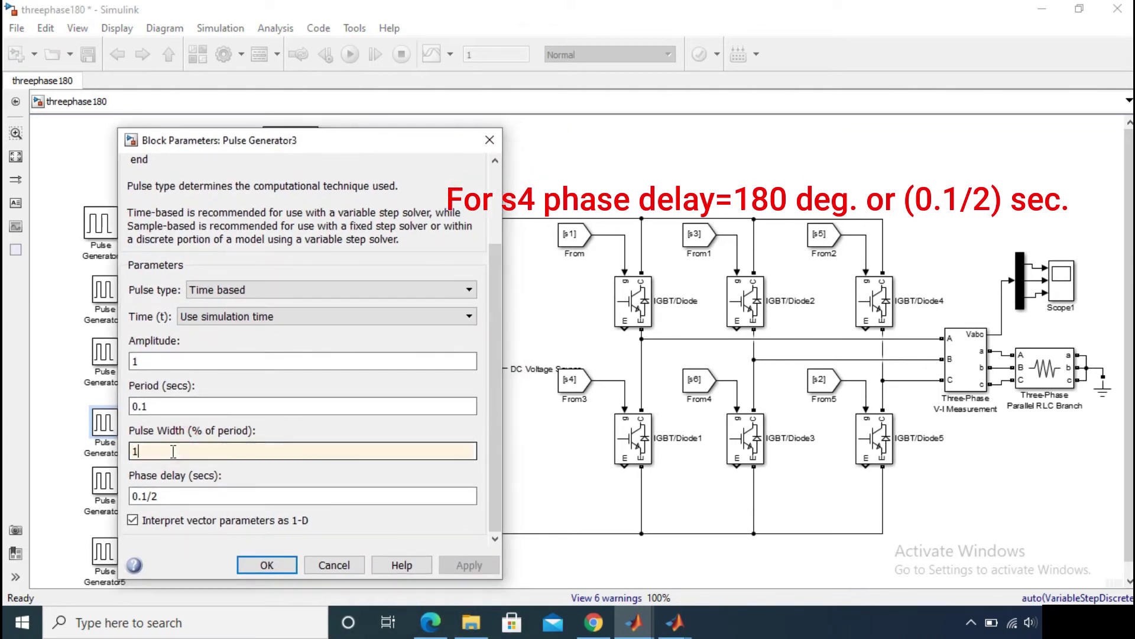
{"action": "type", "text": "00/3"}
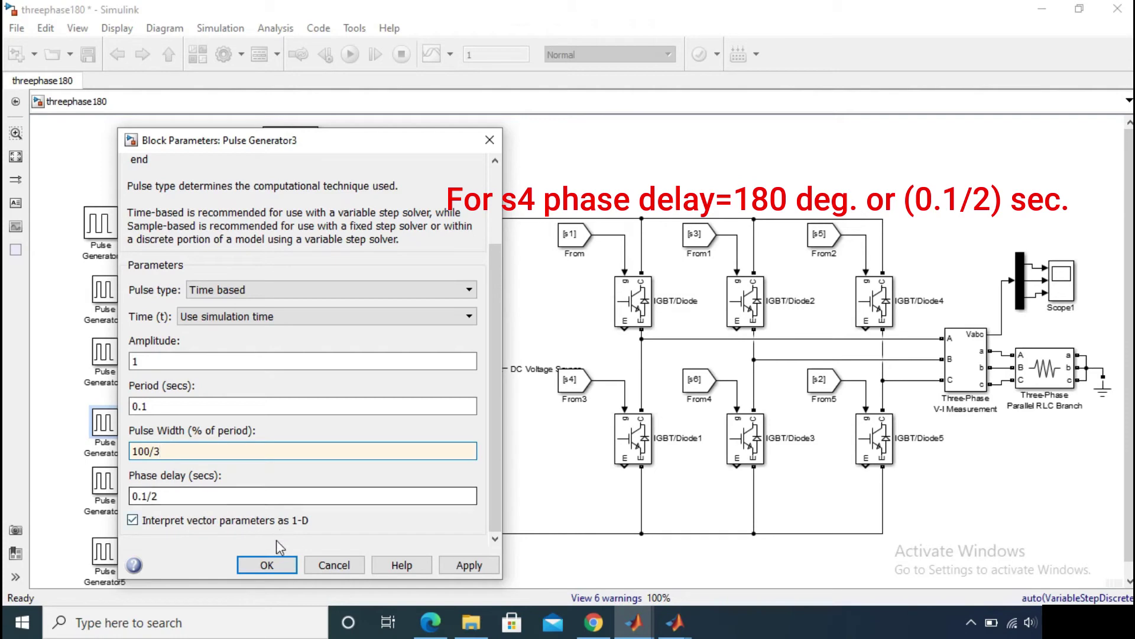
{"action": "left_click", "coordinate": [243, 563]}
Step: Give Pulse Generator4 a 100/3 percent pulse width, keeping its 0.2/3 s phase delay
{"action": "left_click", "coordinate": [98, 482]}
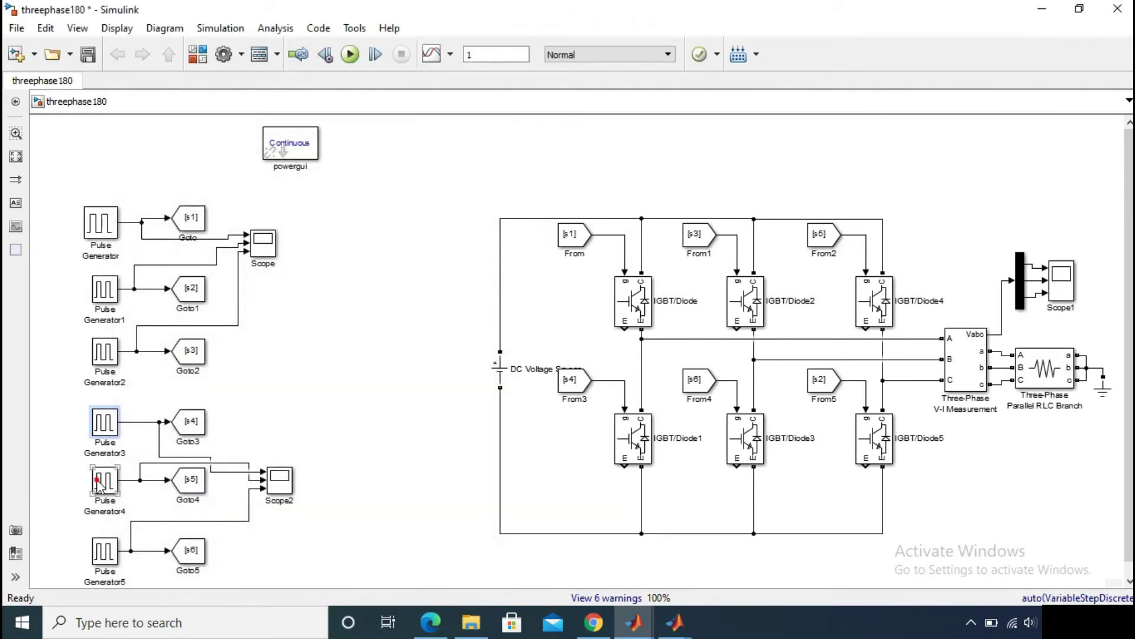
{"action": "double_click", "coordinate": [98, 482]}
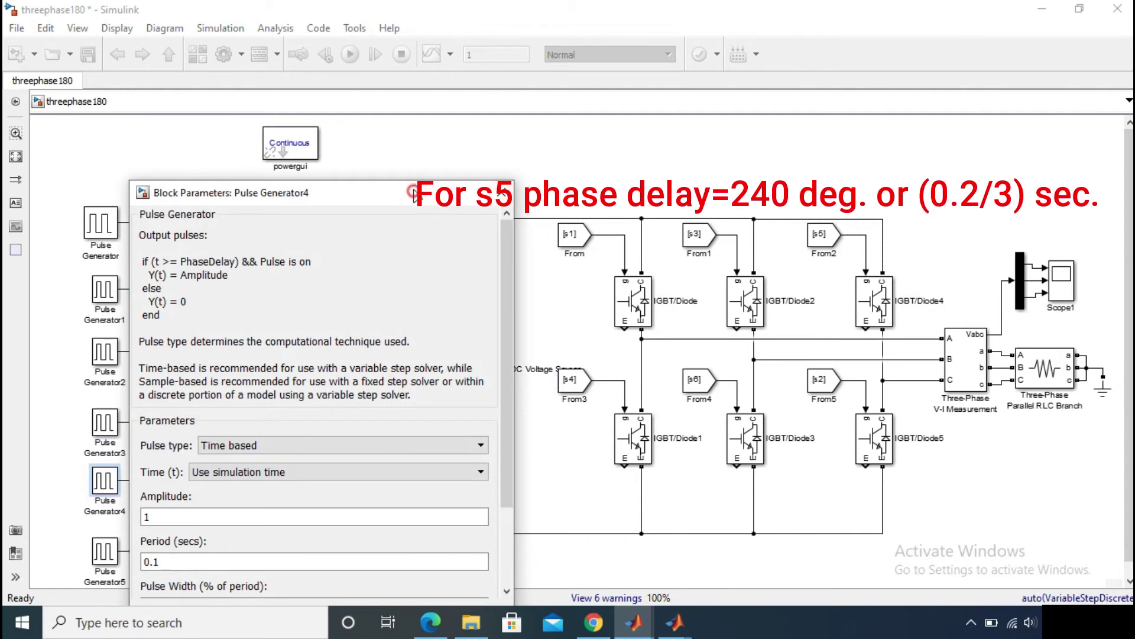
{"action": "left_click_drag", "start_coordinate": [414, 192], "coordinate": [407, 140]}
{"action": "left_click_drag", "start_coordinate": [499, 278], "coordinate": [498, 355]}
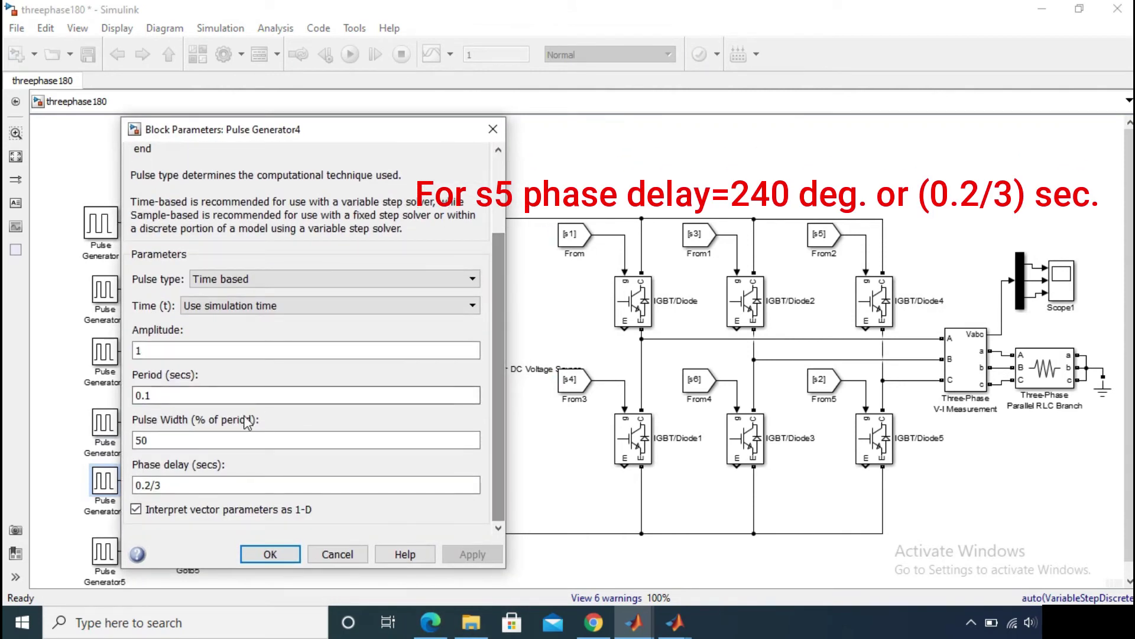
{"action": "double_click", "coordinate": [205, 439]}
{"action": "type", "text": "100"}
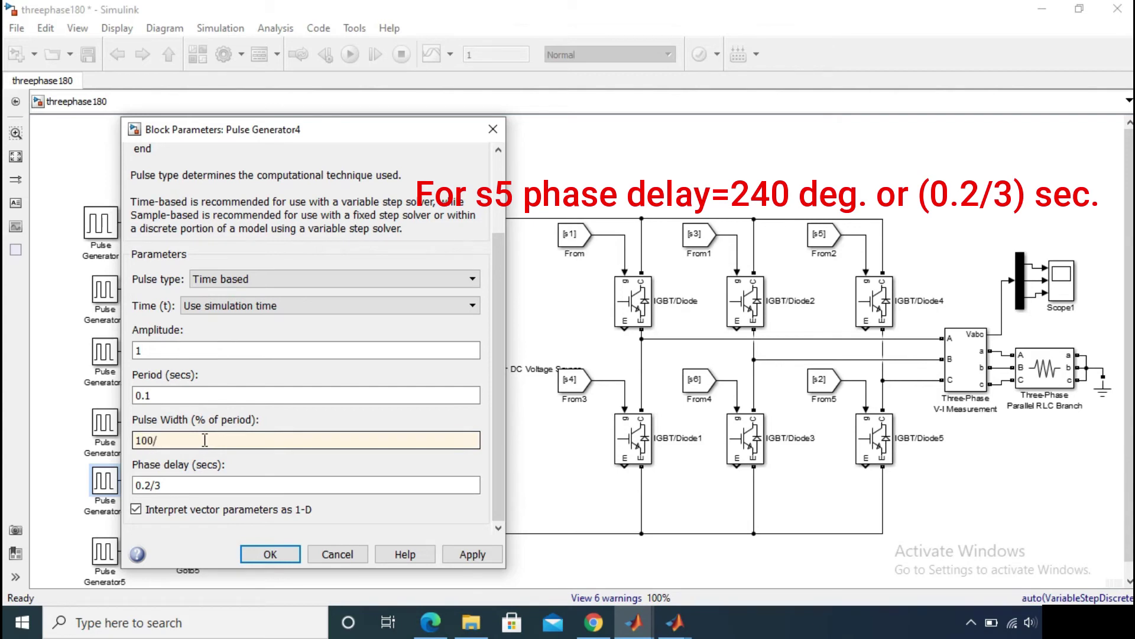
{"action": "type", "text": "/3"}
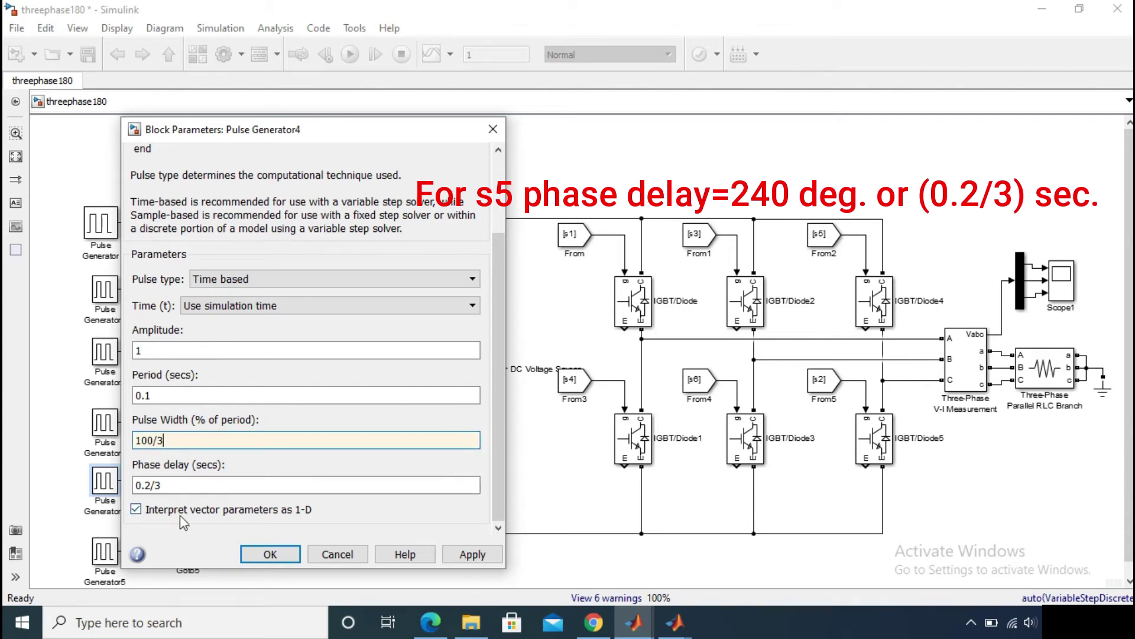
{"action": "left_click", "coordinate": [200, 483]}
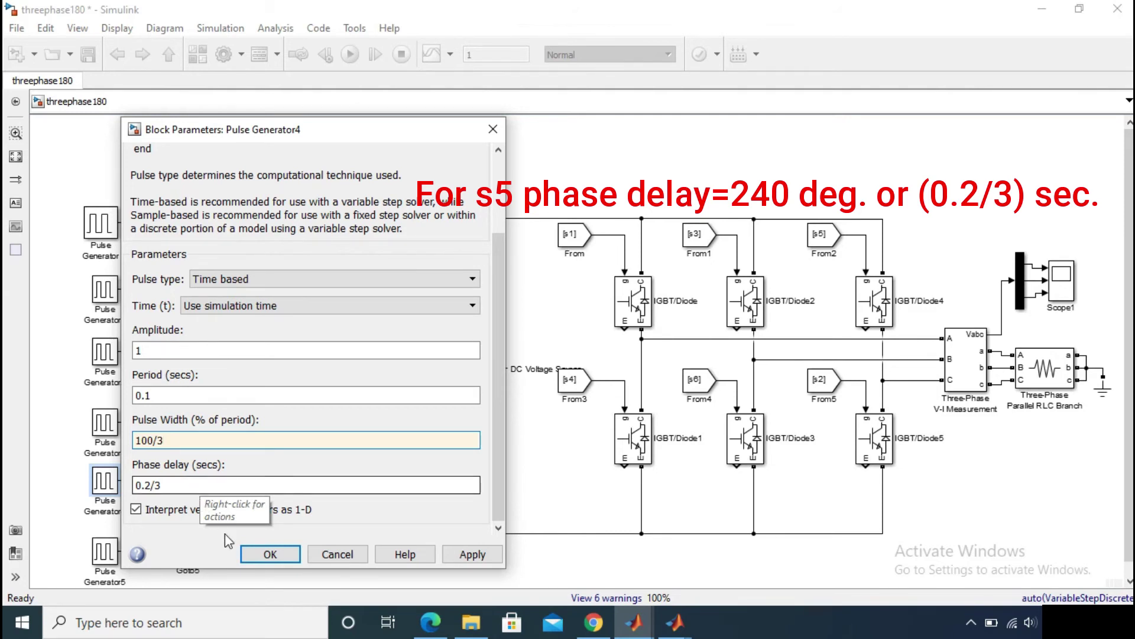
{"action": "left_click", "coordinate": [252, 557]}
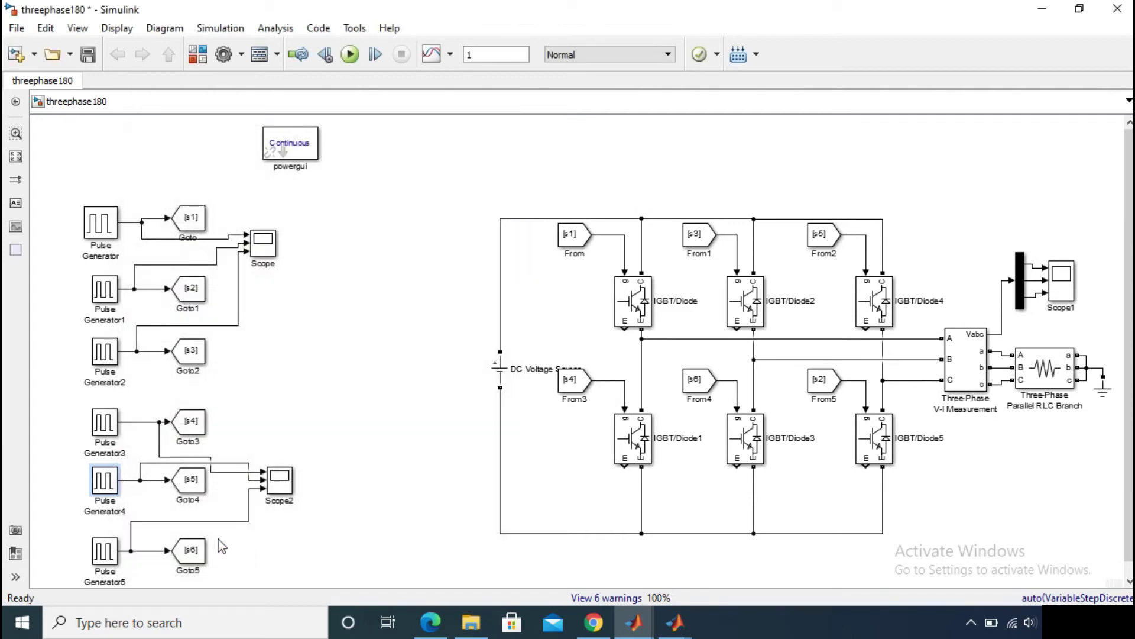
Step: Replace Pulse Generator5's pulse width of 50 with 100/3, keeping its 0.5/6 s delay
{"action": "double_click", "coordinate": [107, 551]}
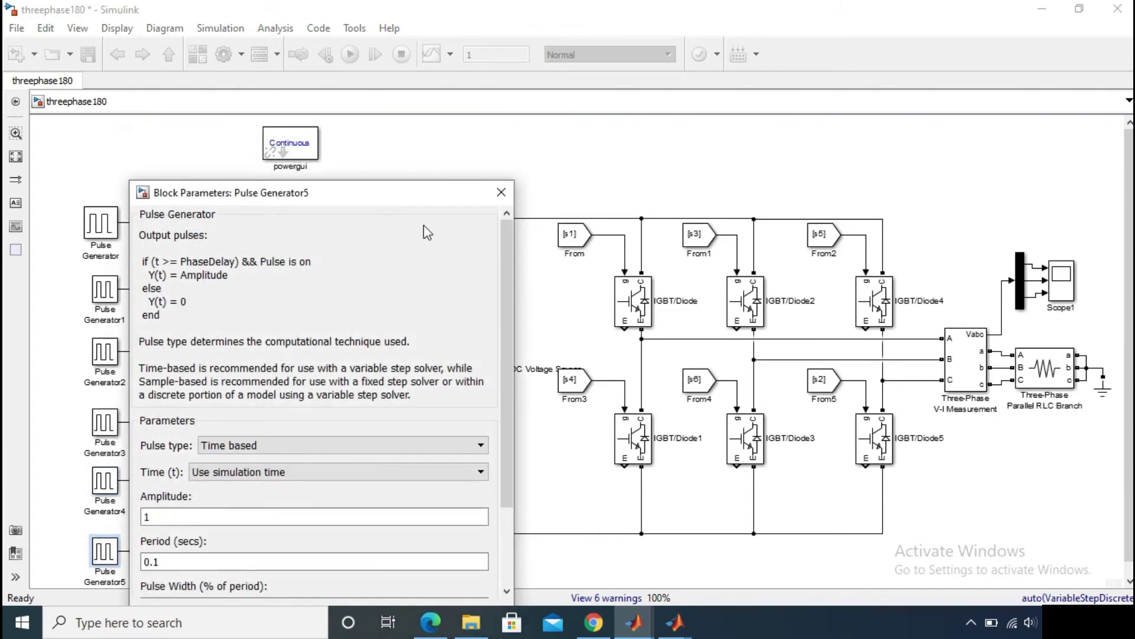
{"action": "left_click_drag", "start_coordinate": [406, 208], "coordinate": [376, 119]}
{"action": "left_click_drag", "start_coordinate": [478, 301], "coordinate": [478, 379]}
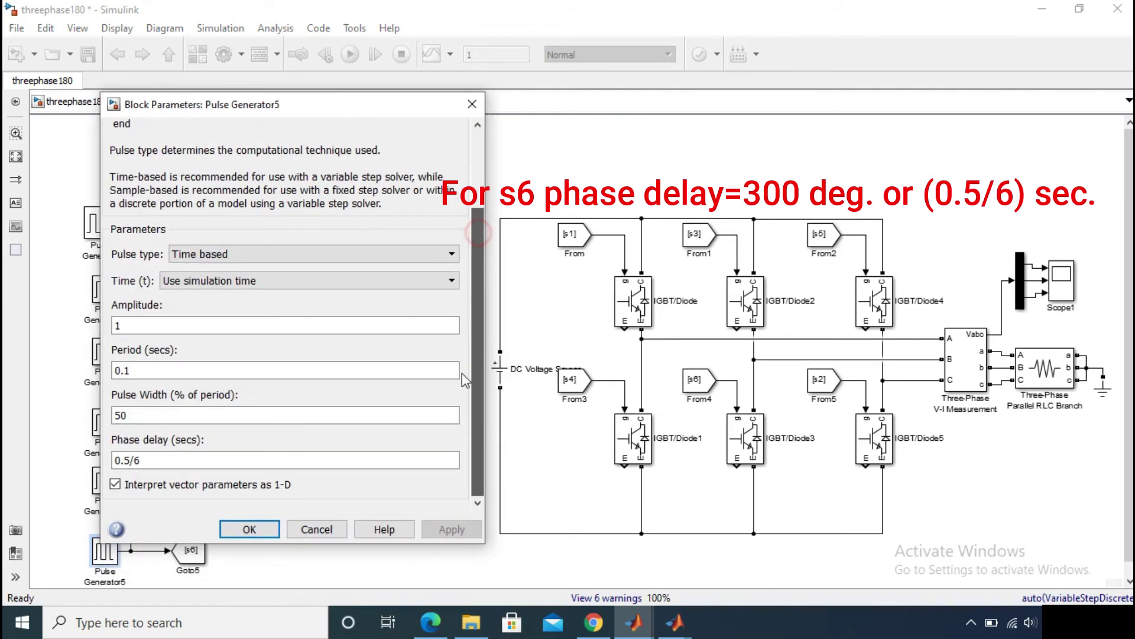
{"action": "double_click", "coordinate": [174, 415]}
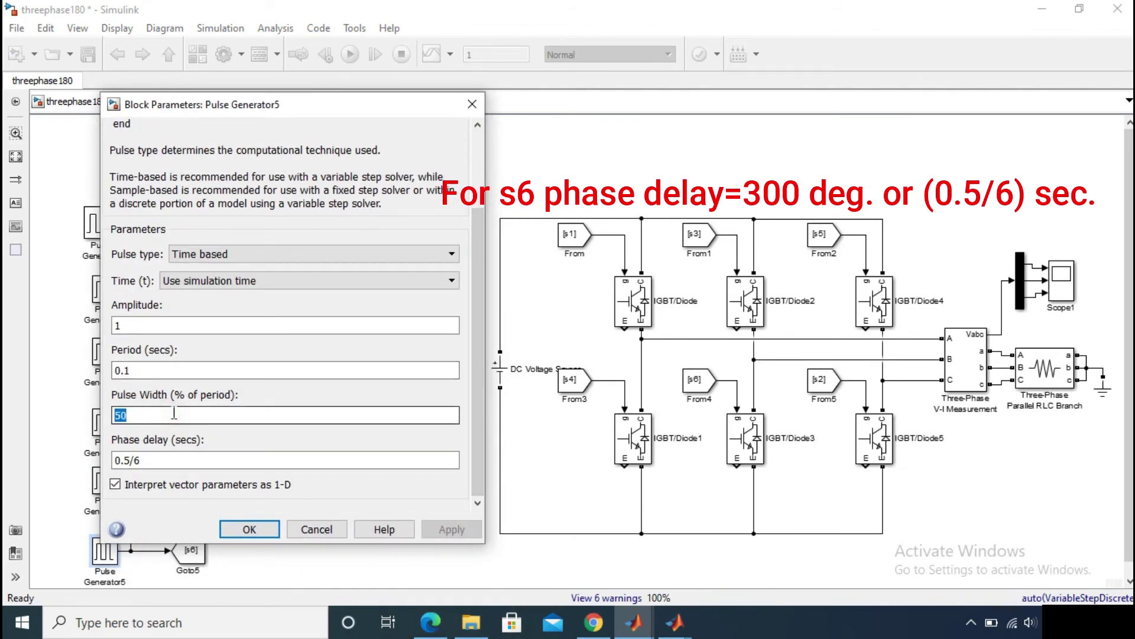
{"action": "type", "text": "1"}
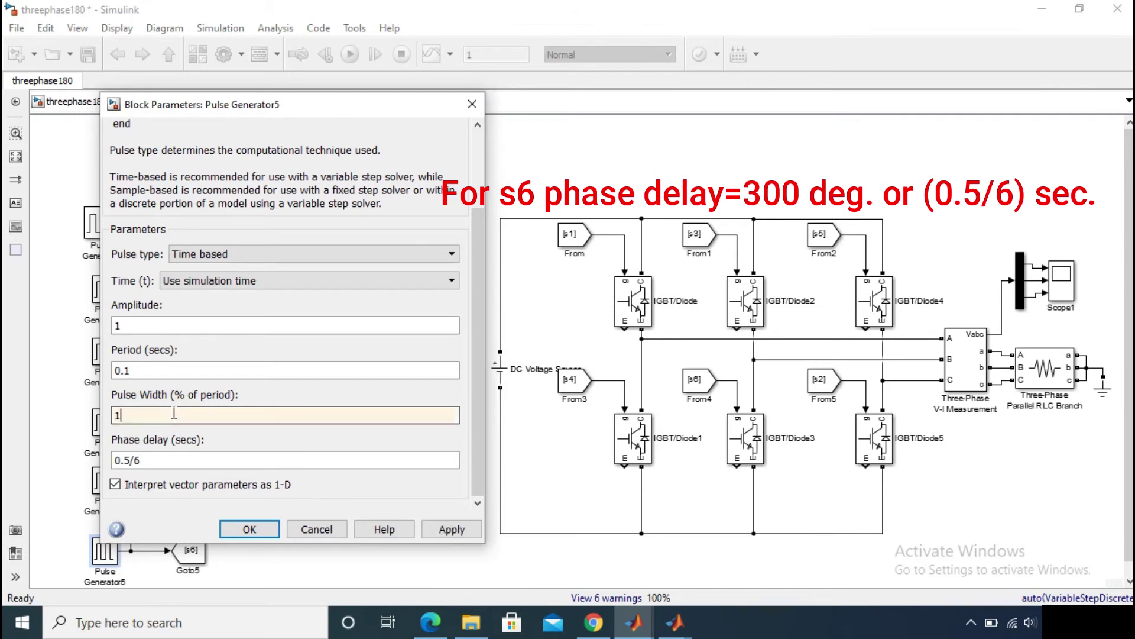
{"action": "type", "text": "00/3"}
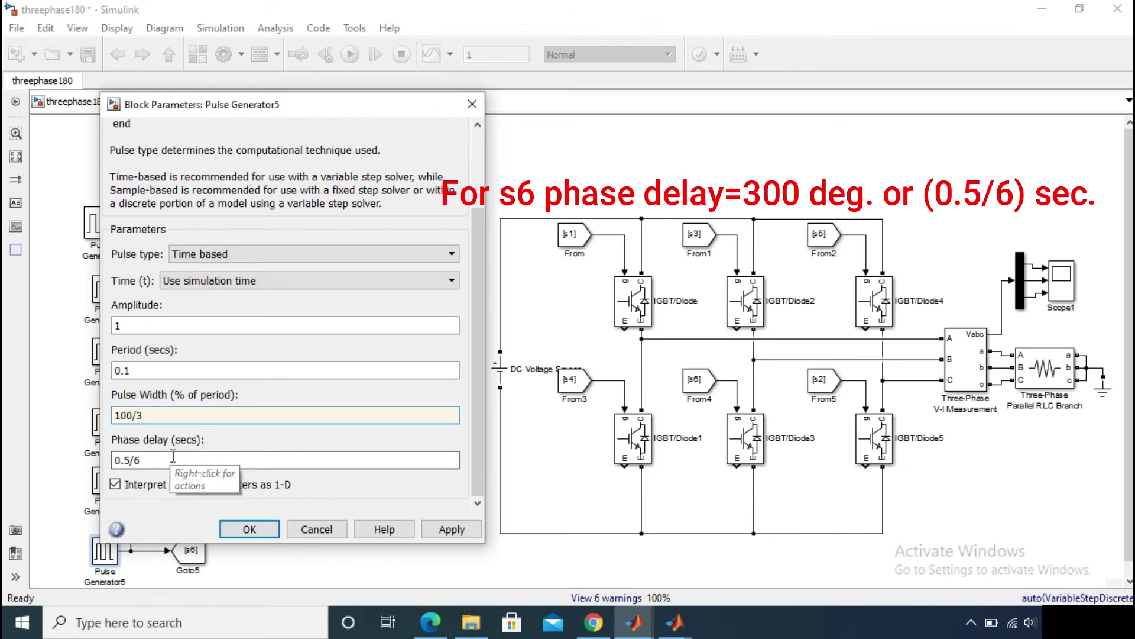
{"action": "left_click", "coordinate": [237, 529]}
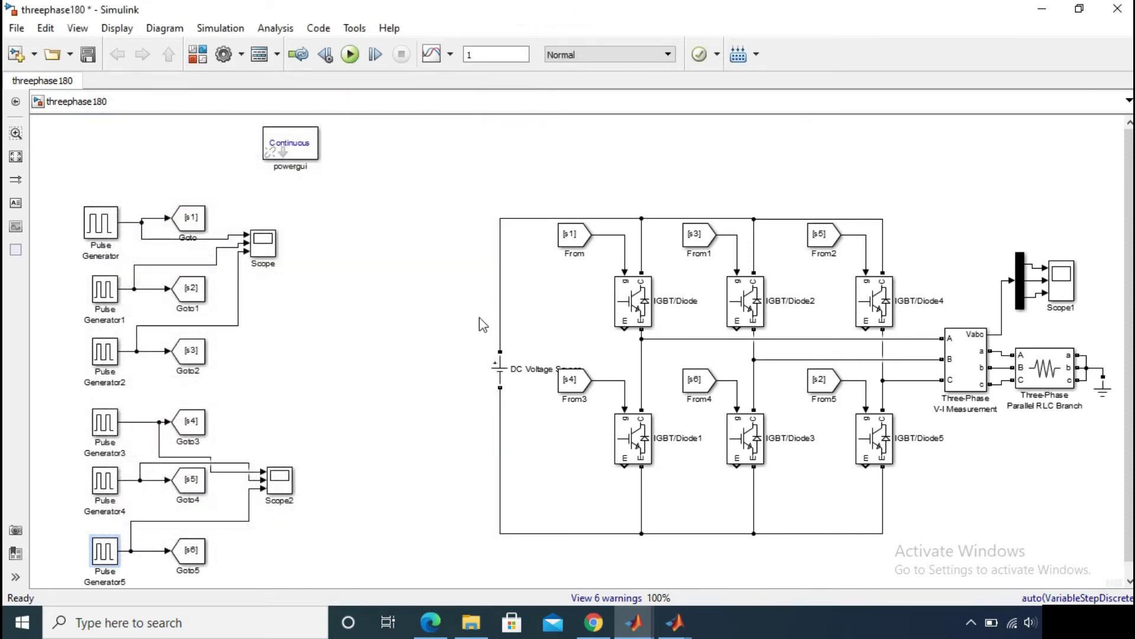
Step: Leave the DC source at 400 V and set V-I Measurement to phase-to-ground voltage
{"action": "double_click", "coordinate": [501, 374]}
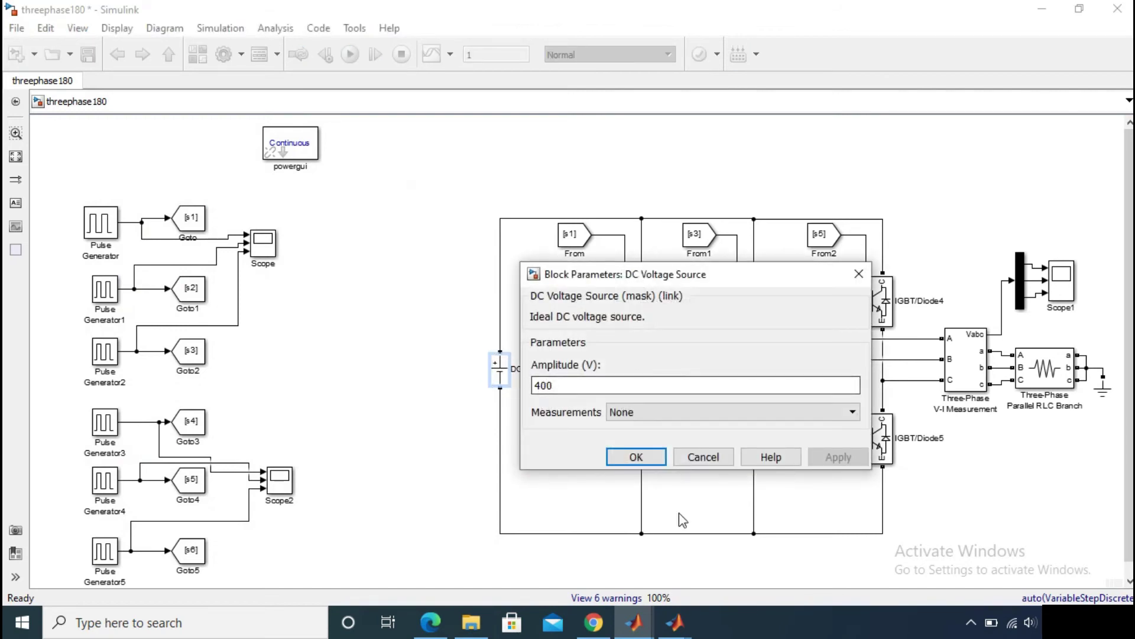
{"action": "left_click", "coordinate": [631, 458]}
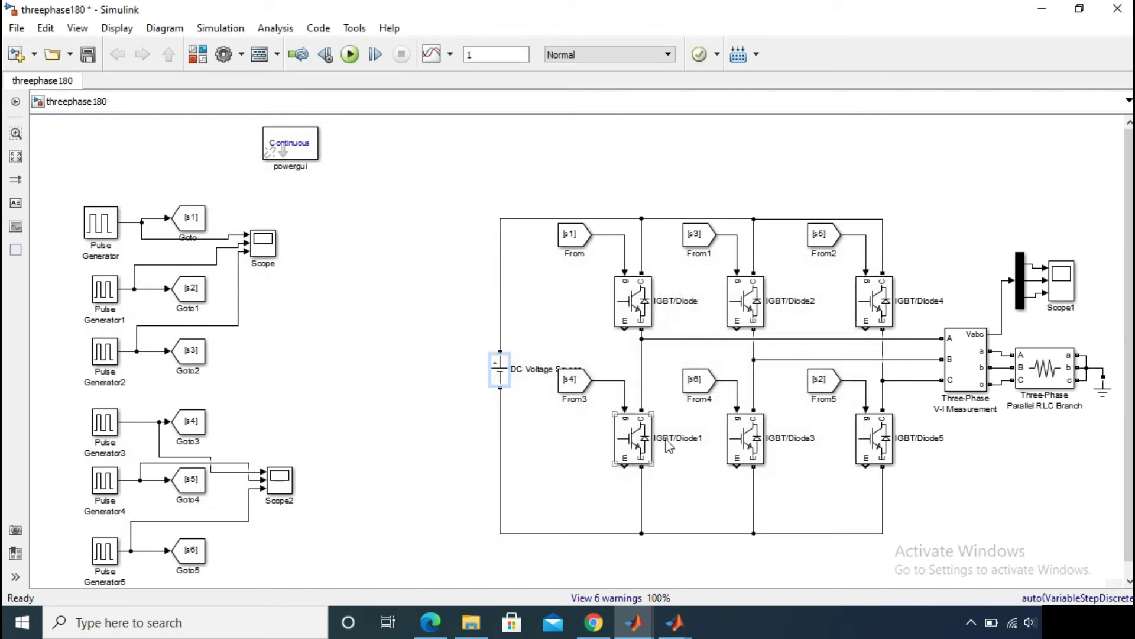
{"action": "double_click", "coordinate": [965, 358]}
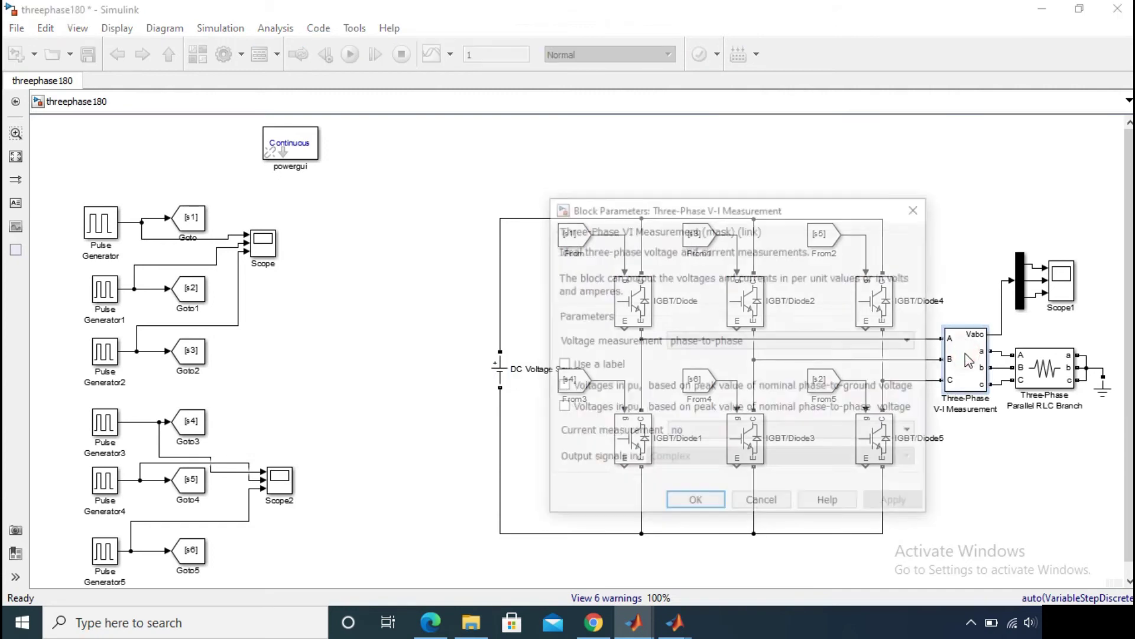
{"action": "left_click", "coordinate": [788, 339]}
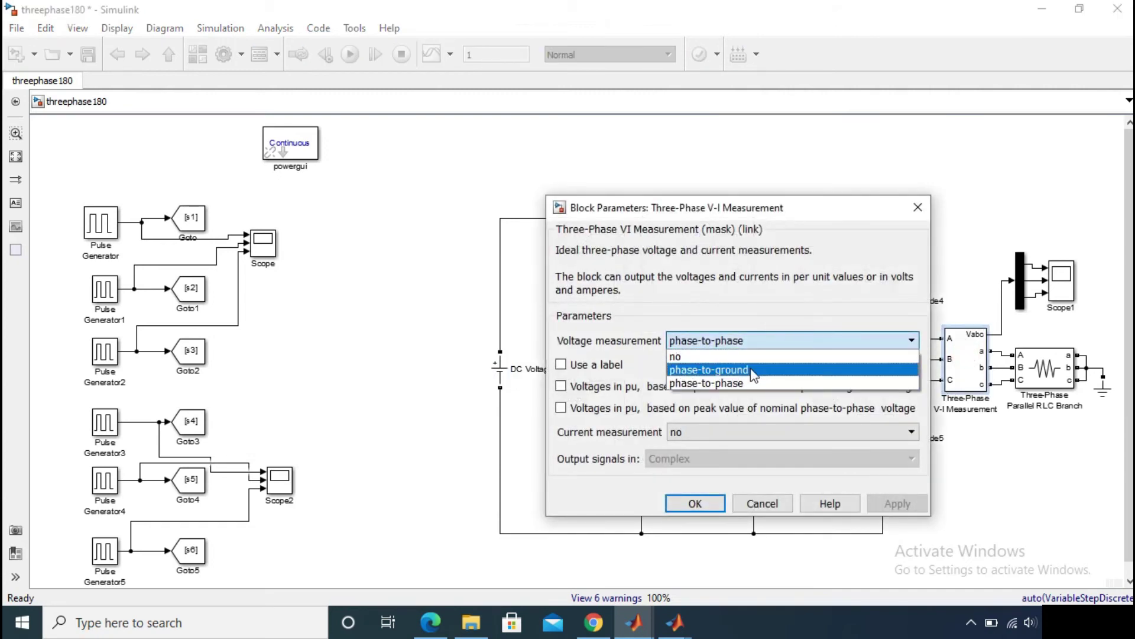
{"action": "left_click", "coordinate": [750, 371]}
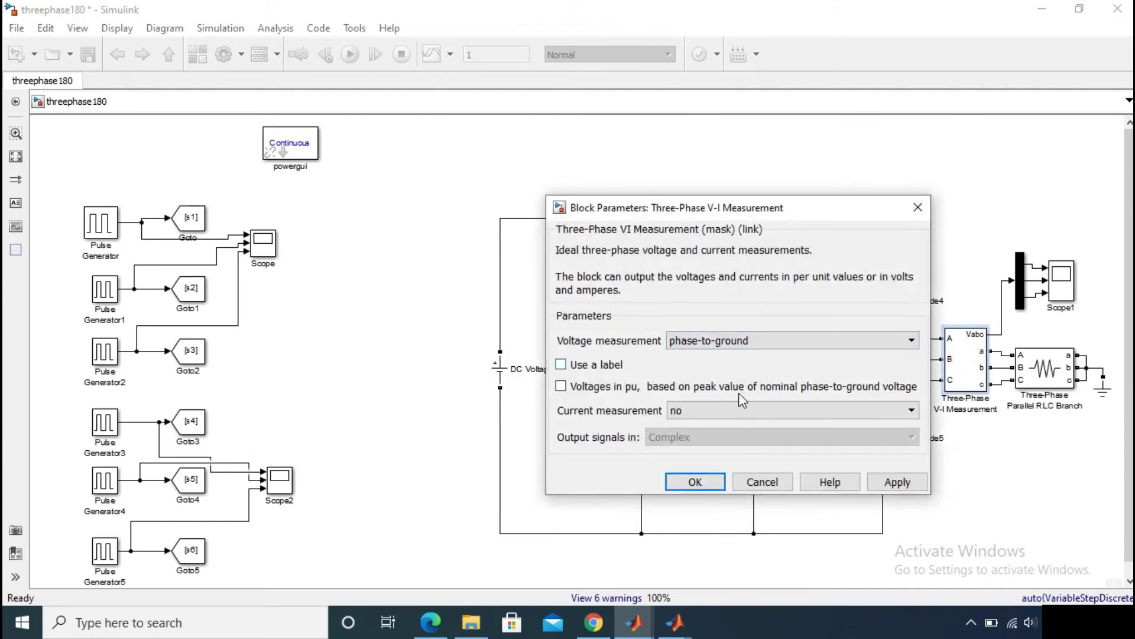
{"action": "left_click", "coordinate": [695, 480]}
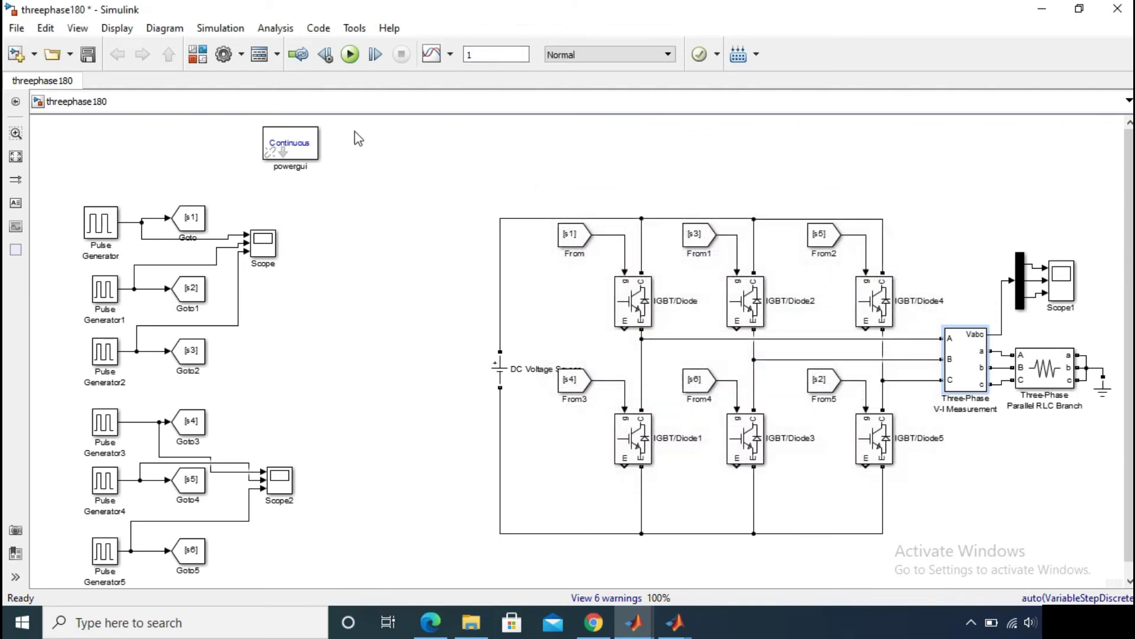
Step: Run the simulation and inspect gate pulses on Scope and Scope2, then phase voltages on Scope1
{"action": "left_click", "coordinate": [352, 55]}
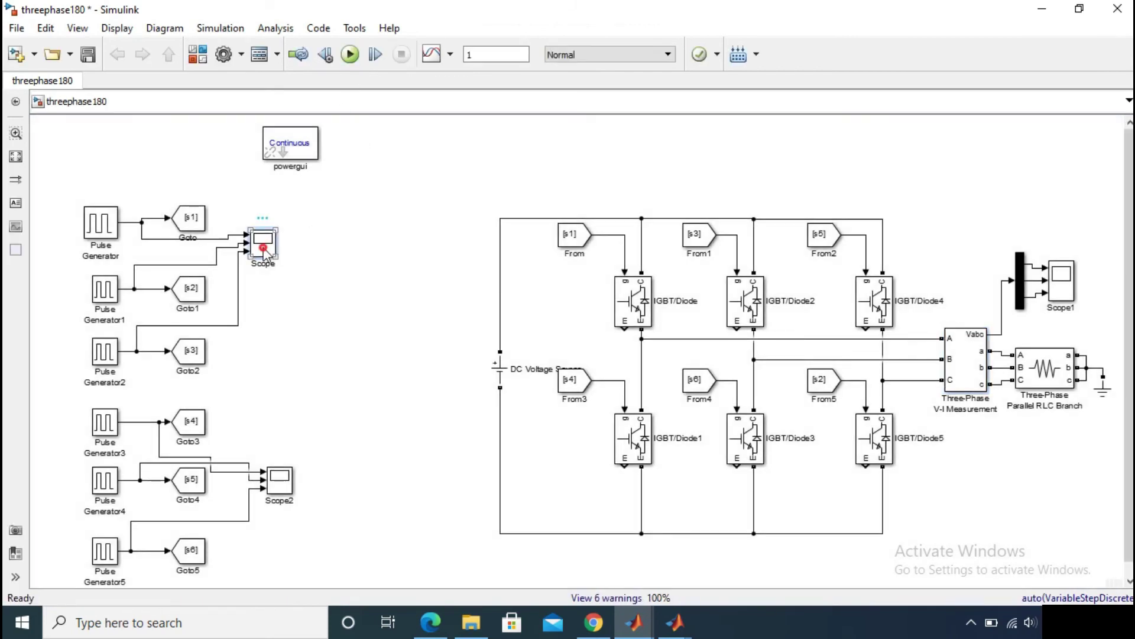
{"action": "double_click", "coordinate": [263, 251]}
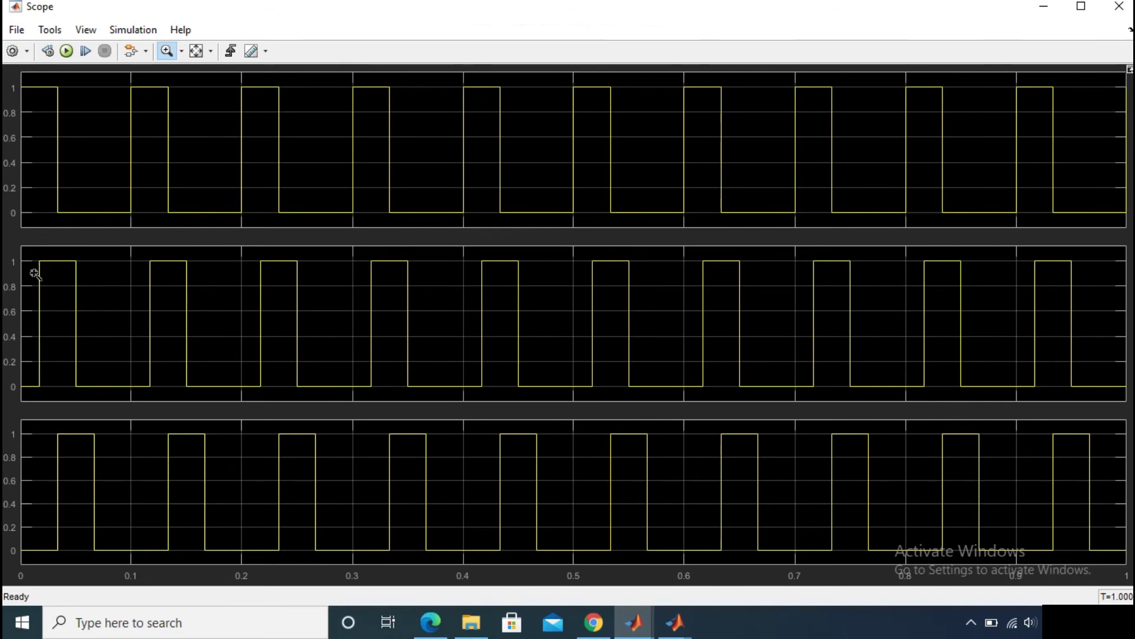
{"action": "left_click", "coordinate": [1119, 7]}
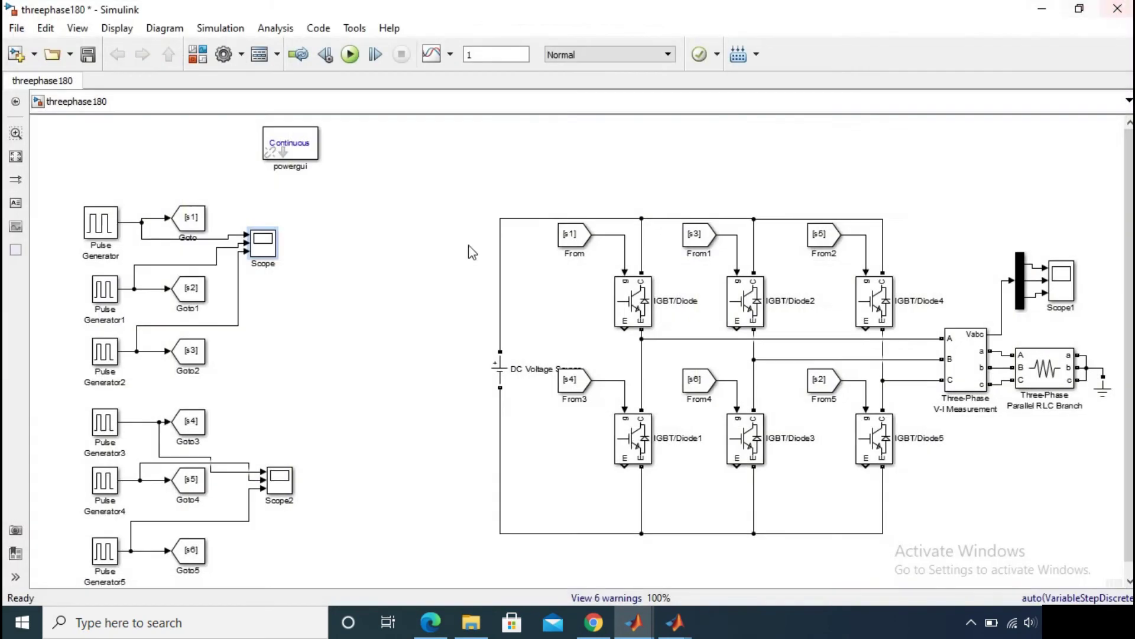
{"action": "double_click", "coordinate": [286, 480]}
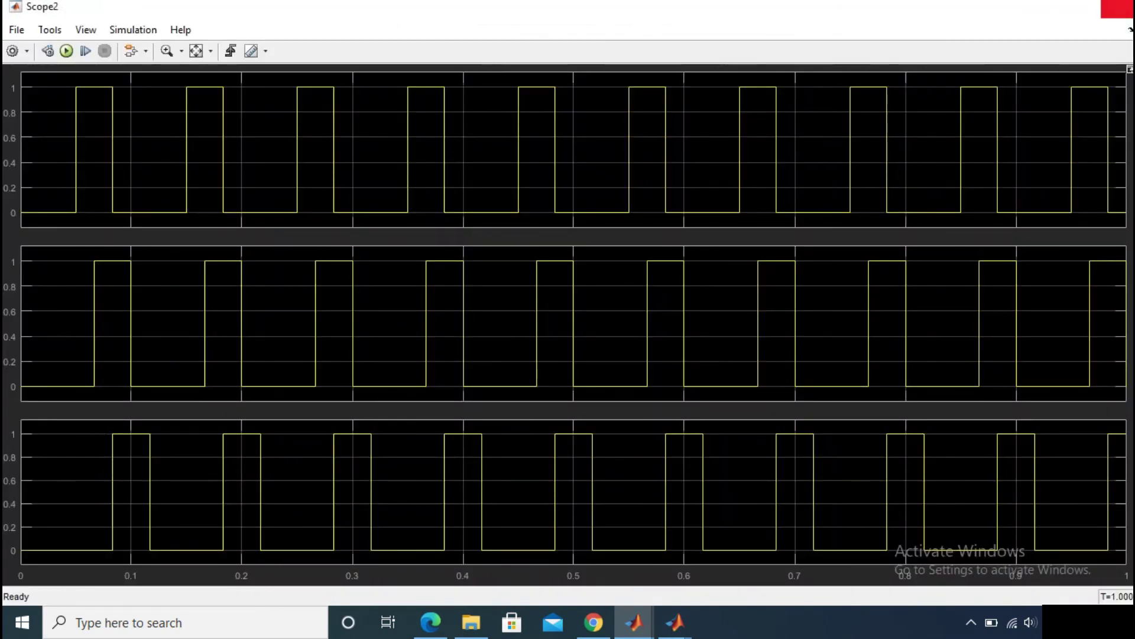
{"action": "left_click", "coordinate": [1120, 8]}
{"action": "double_click", "coordinate": [1062, 277]}
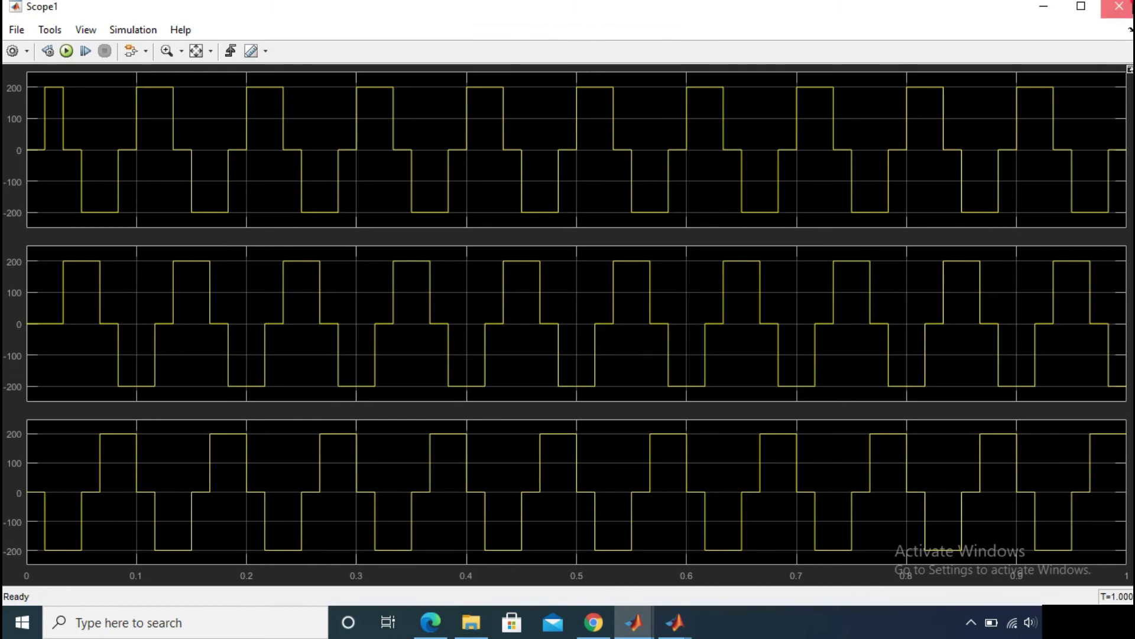
Step: Switch the V-I Measurement block to phase-to-phase voltage and rerun the simulation
{"action": "left_click", "coordinate": [1119, 7]}
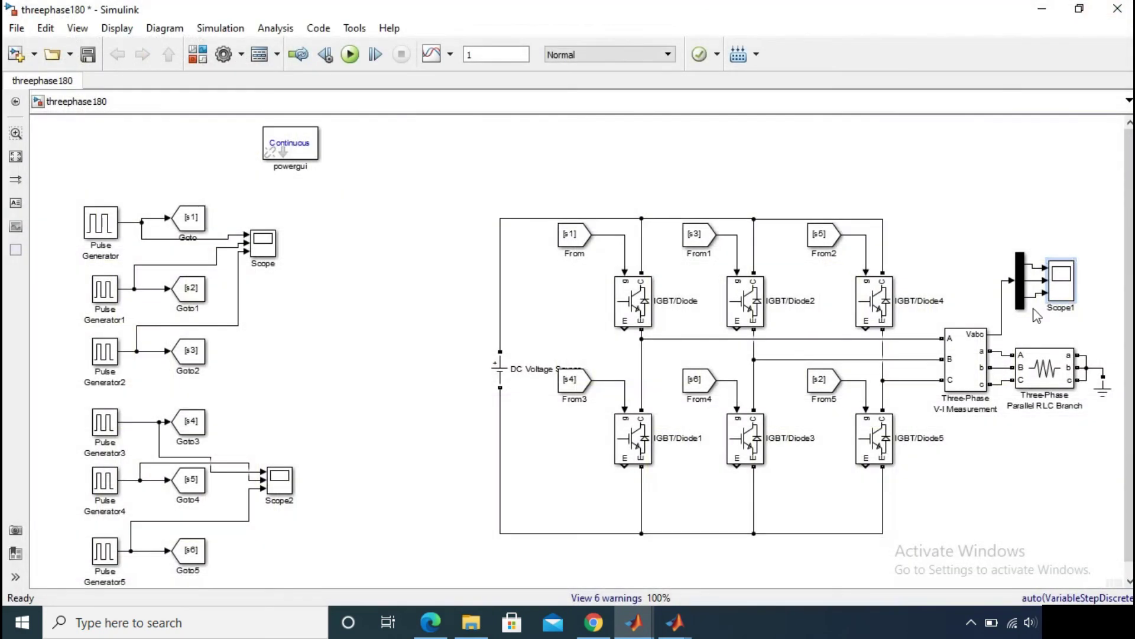
{"action": "double_click", "coordinate": [965, 352]}
{"action": "left_click", "coordinate": [812, 352]}
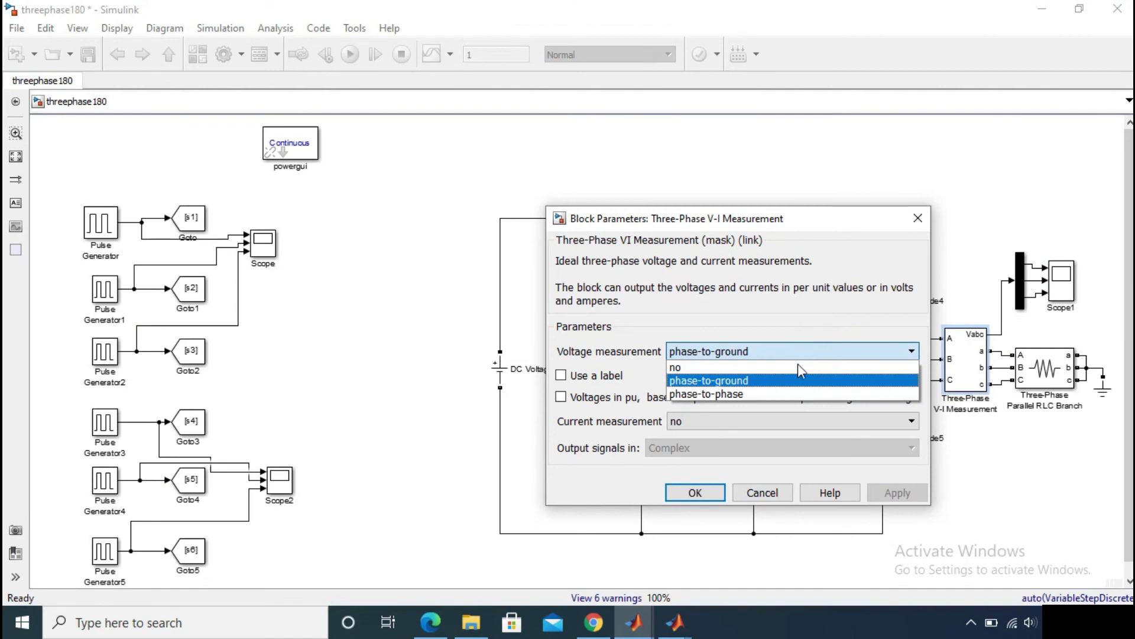
{"action": "left_click", "coordinate": [761, 389]}
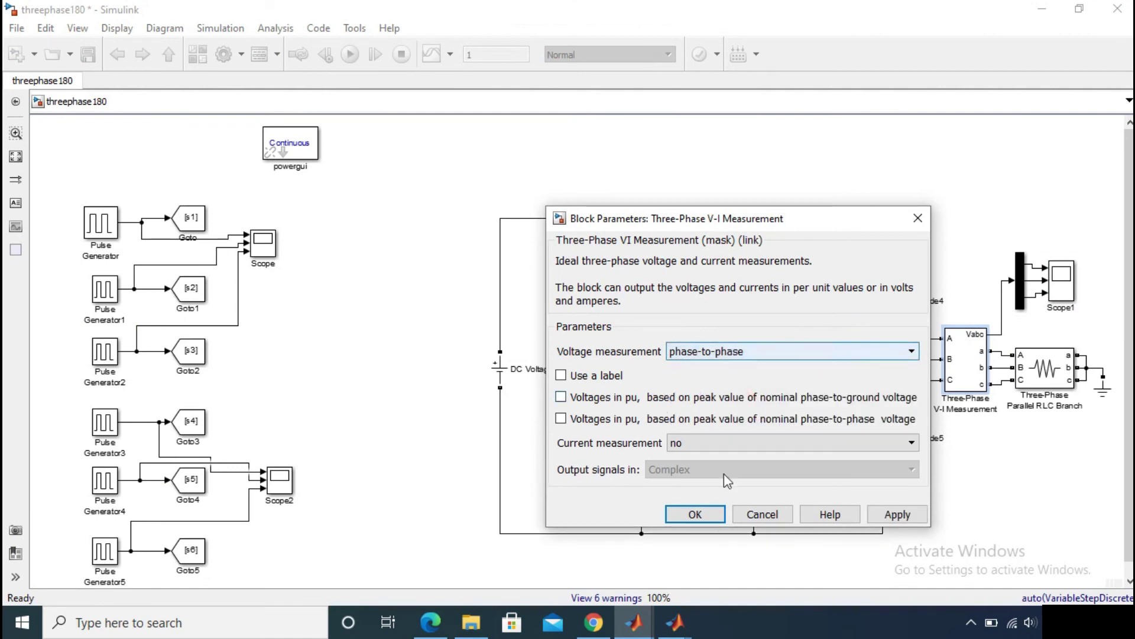
{"action": "left_click", "coordinate": [696, 514]}
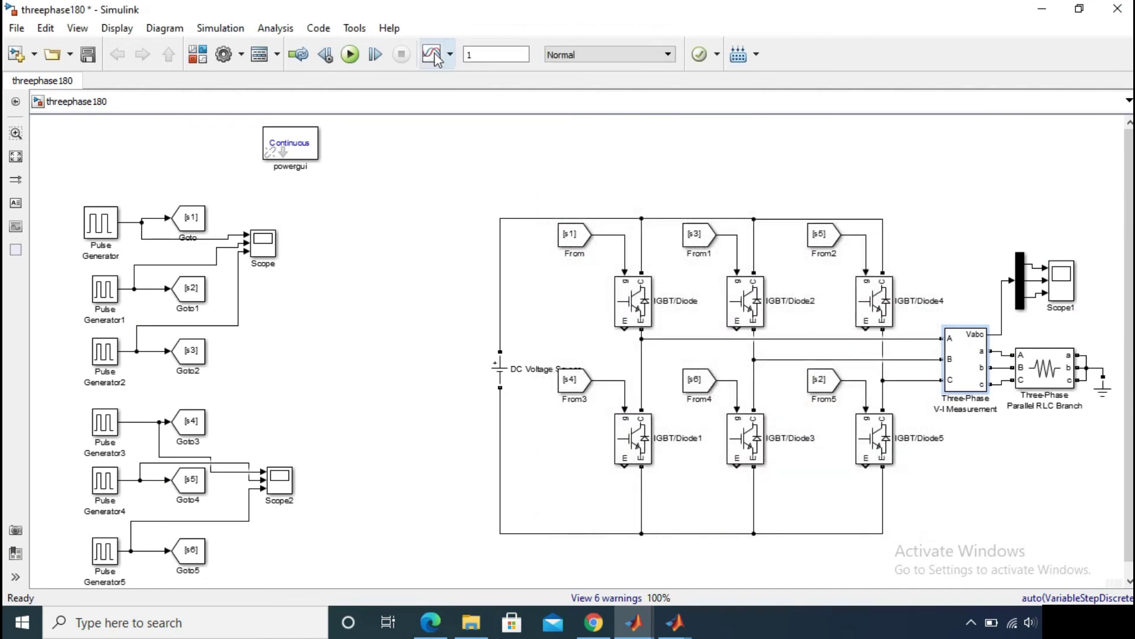
{"action": "left_click", "coordinate": [353, 55]}
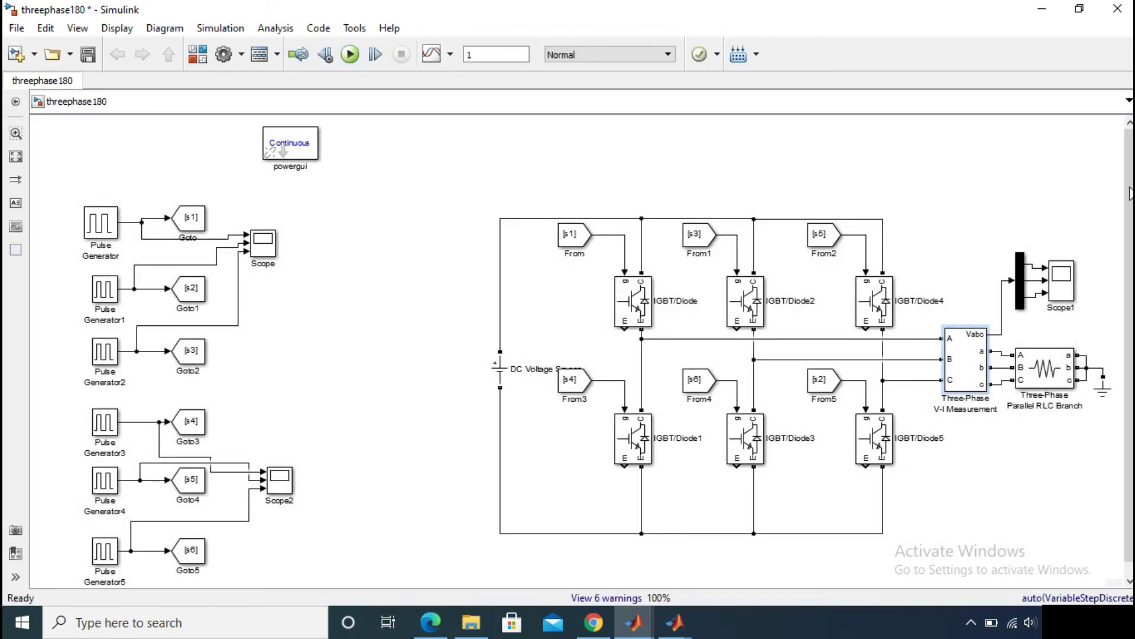
{"action": "double_click", "coordinate": [1058, 282]}
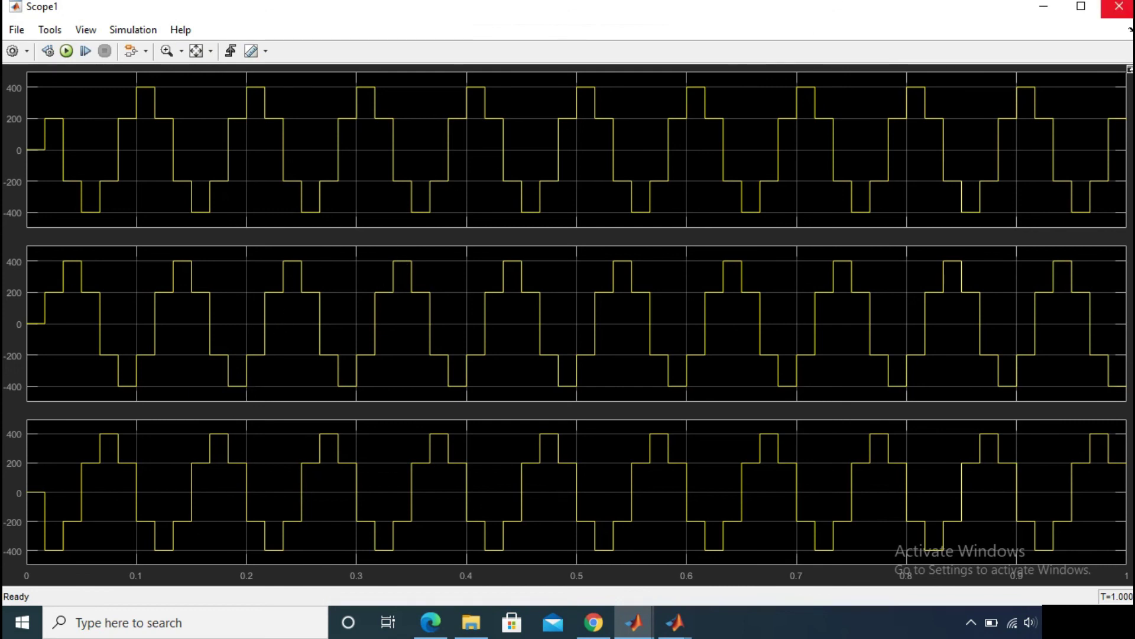
{"action": "left_click", "coordinate": [1119, 7]}
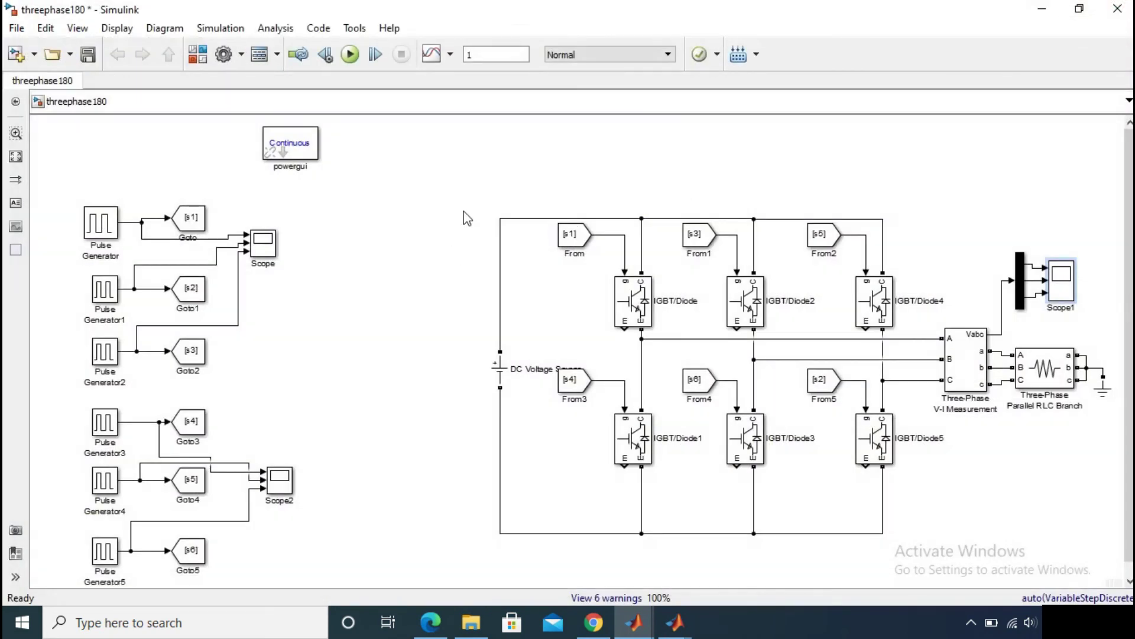